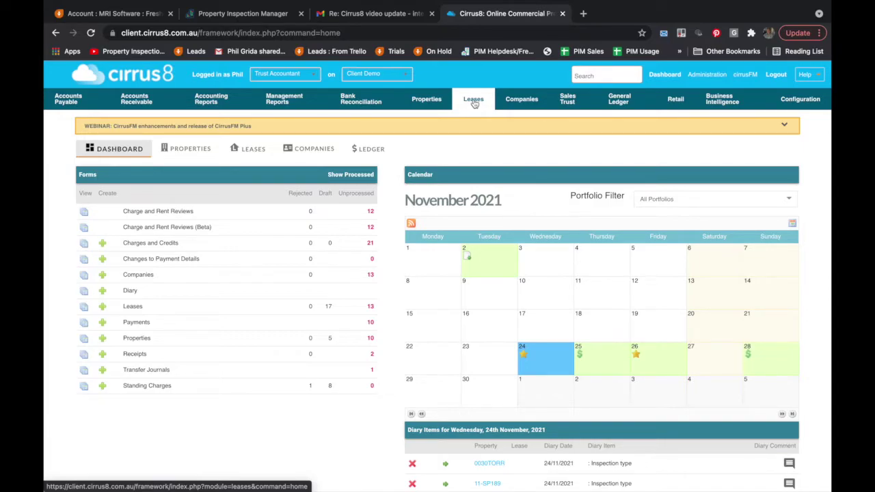
# Open the existing property "The 10 to 1 Property" for management and go to its property inspections section.
pyautogui.click(427, 100)
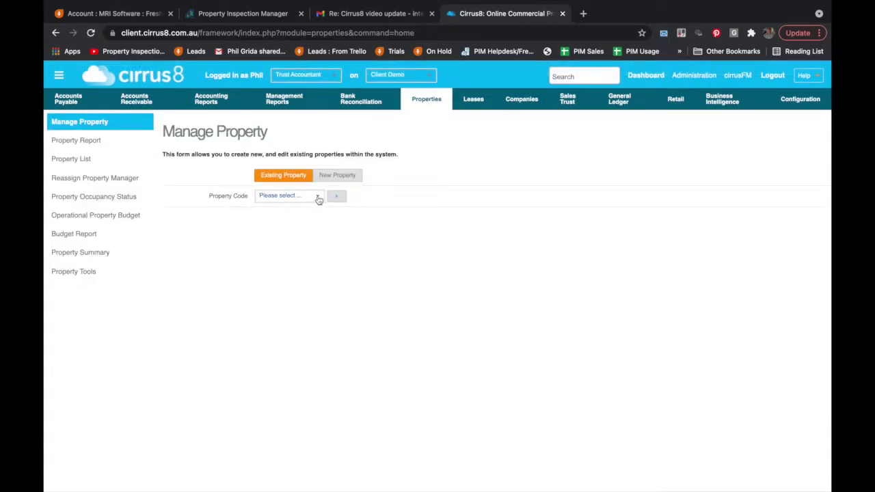
pyautogui.click(317, 196)
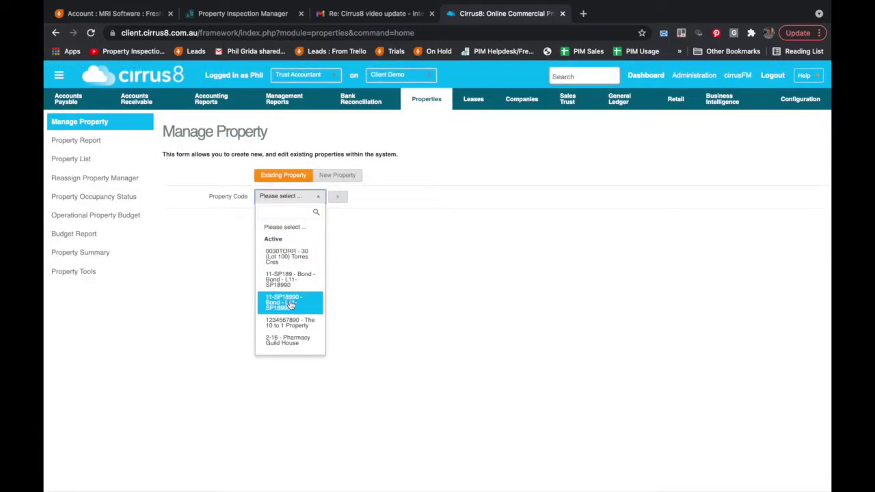
pyautogui.click(289, 323)
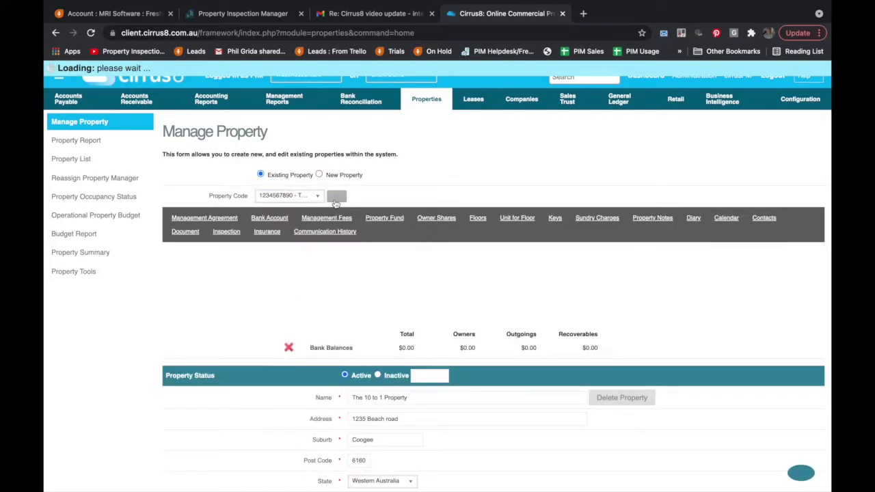
pyautogui.click(226, 233)
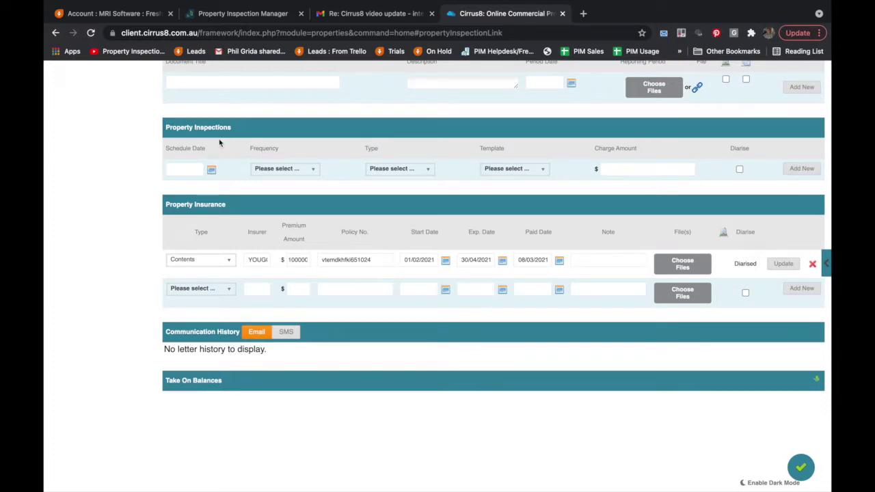
# Set the new property inspection's schedule date to 25/11/2021 and its frequency to Quarterly.
pyautogui.click(211, 170)
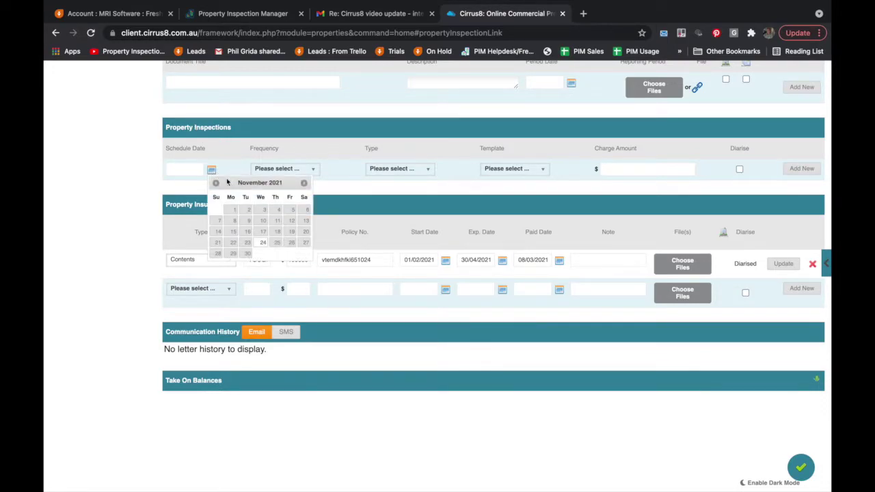
pyautogui.click(277, 243)
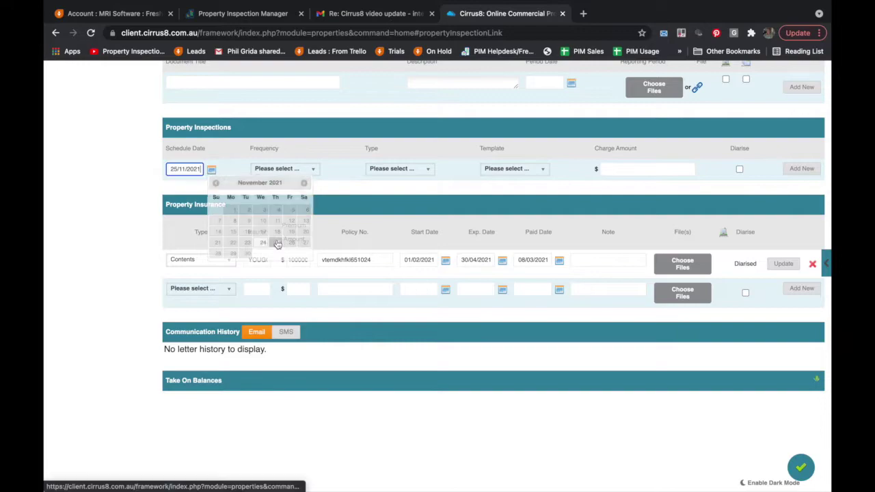
pyautogui.click(311, 169)
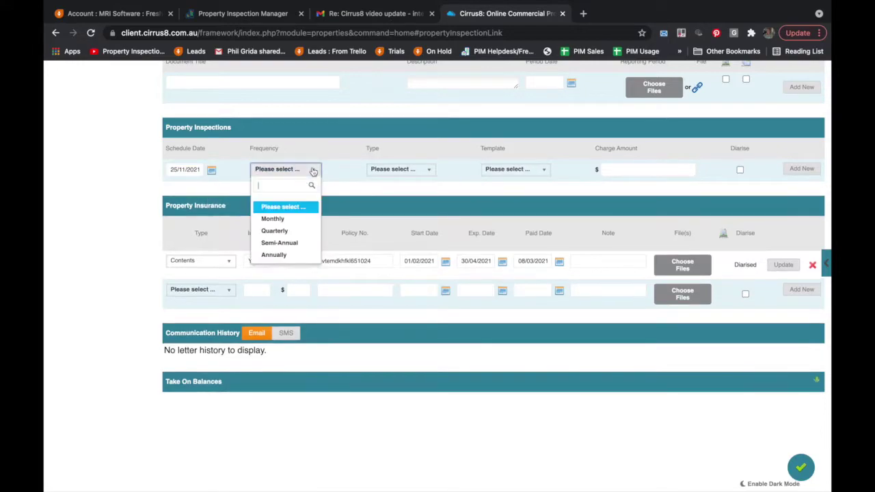
pyautogui.click(295, 232)
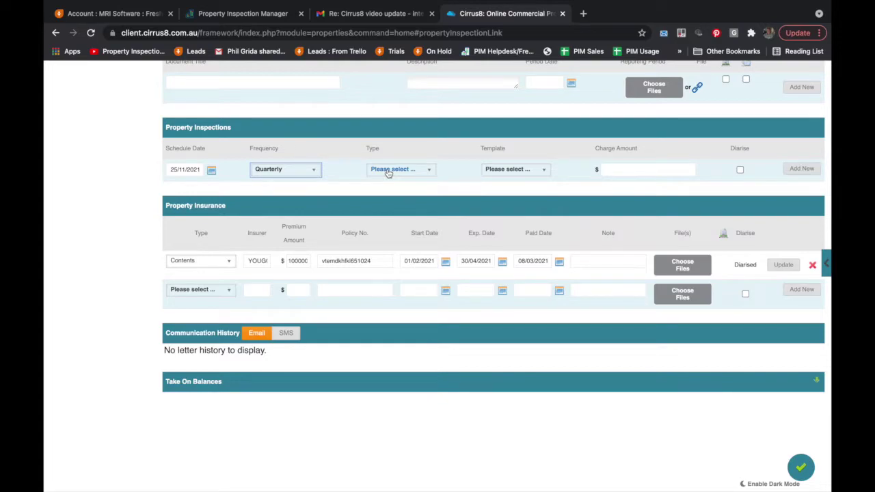
# Assign the Common Area Report template to the inspection, with a charge amount of 100.00 and diarising enabled.
pyautogui.click(544, 171)
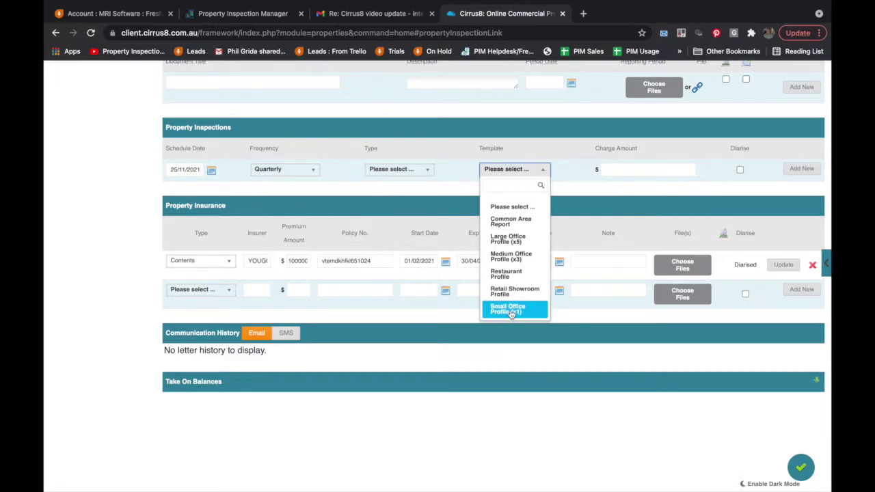
pyautogui.click(497, 221)
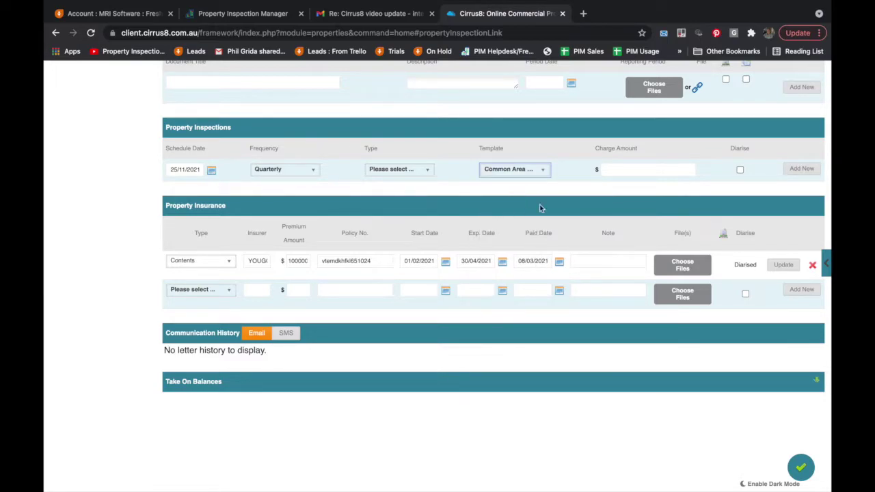
pyautogui.click(611, 171)
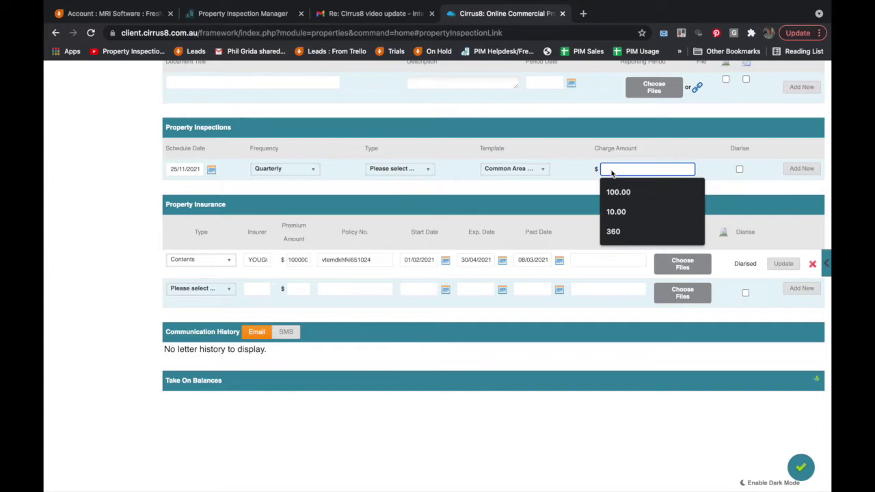
pyautogui.click(617, 192)
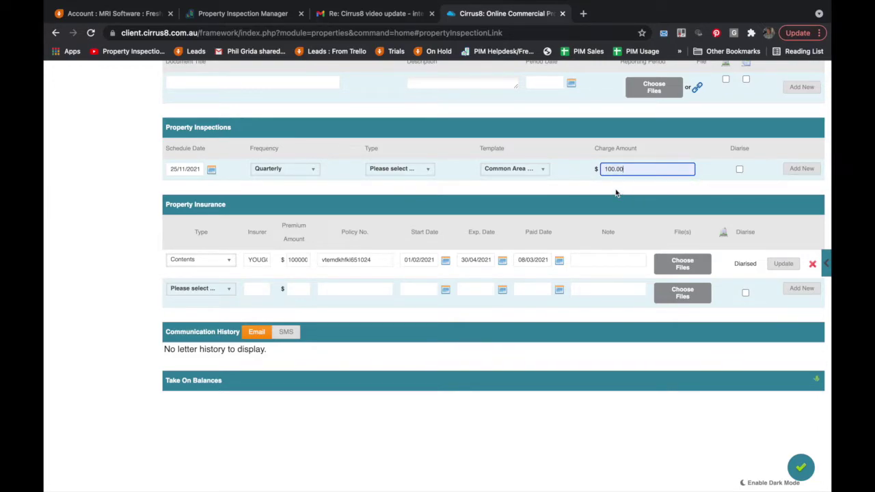
pyautogui.click(739, 170)
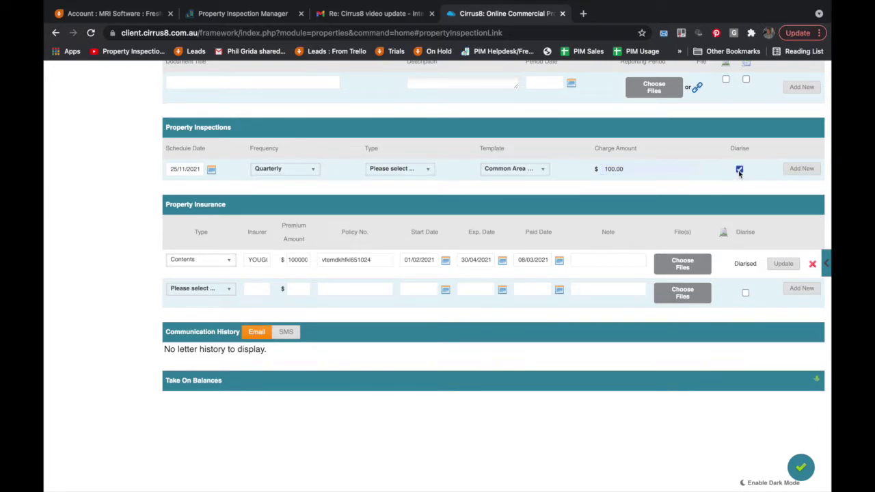
# Add the quarterly inspection as a recurring series until the end date 31/12/2022.
pyautogui.click(801, 168)
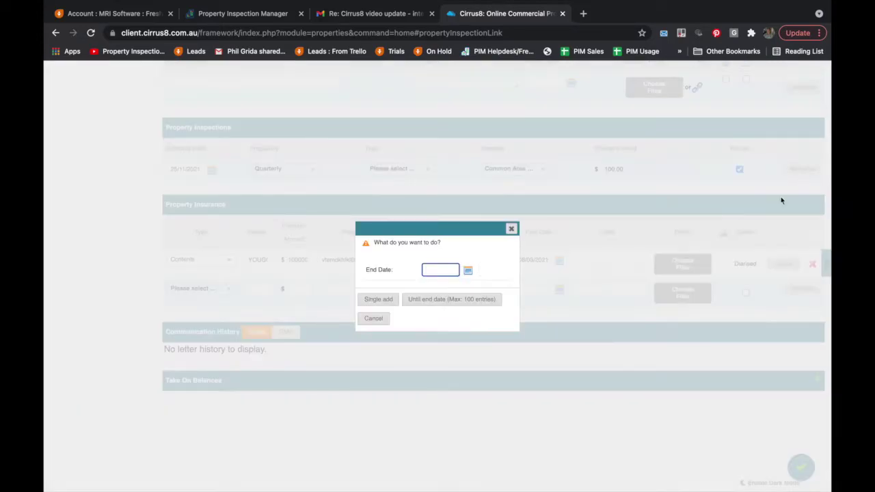
pyautogui.click(468, 272)
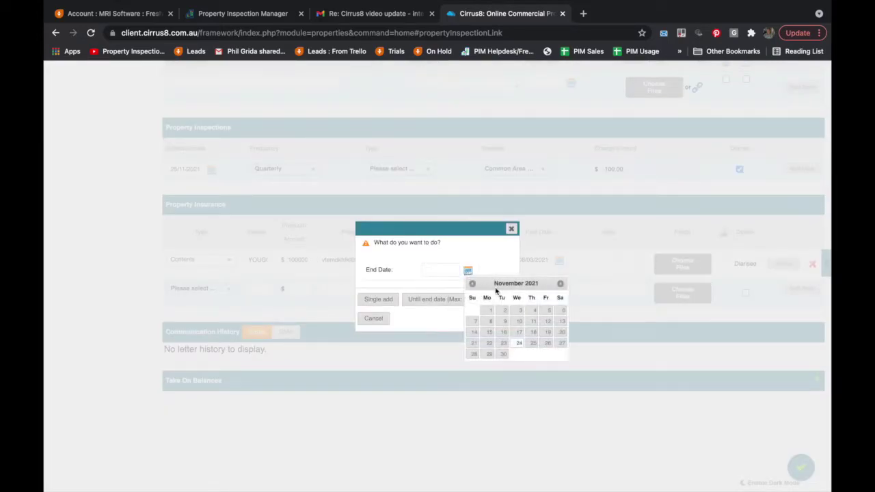
pyautogui.doubleClick(560, 283)
pyautogui.click(559, 284)
pyautogui.doubleClick(560, 284)
pyautogui.doubleClick(559, 283)
pyautogui.click(560, 283)
pyautogui.doubleClick(560, 283)
pyautogui.doubleClick(560, 284)
pyautogui.click(560, 284)
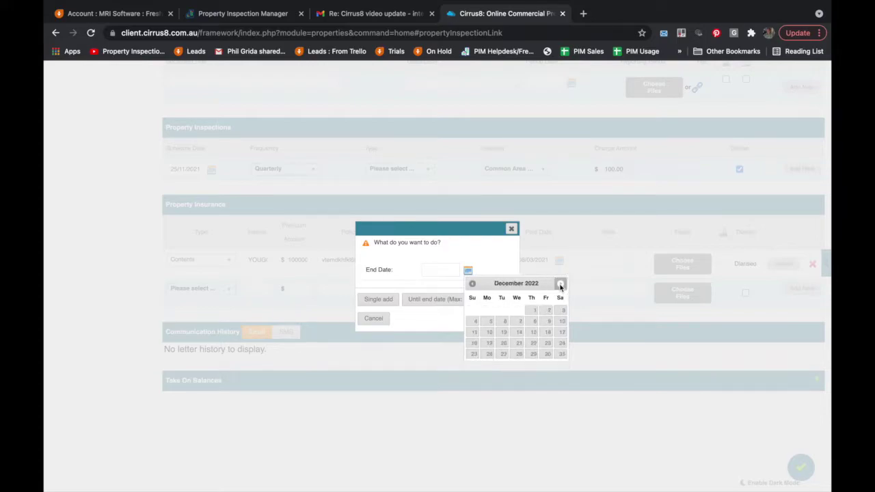
pyautogui.click(560, 354)
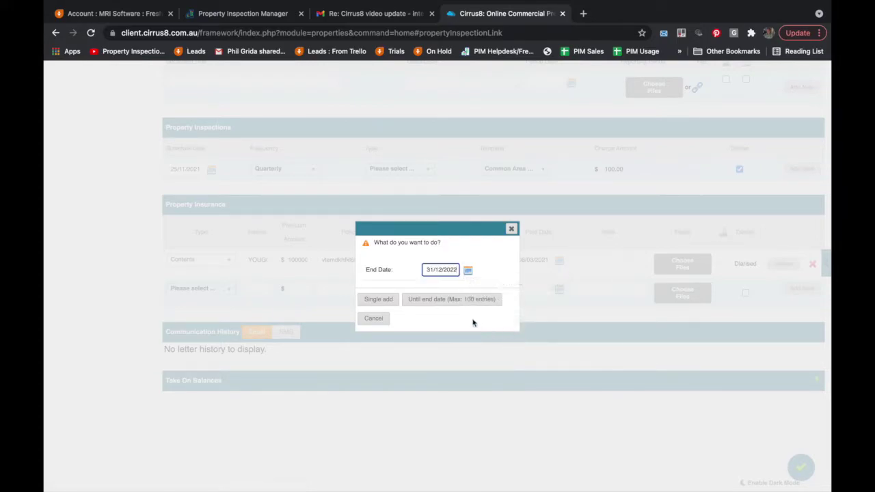
pyautogui.click(452, 299)
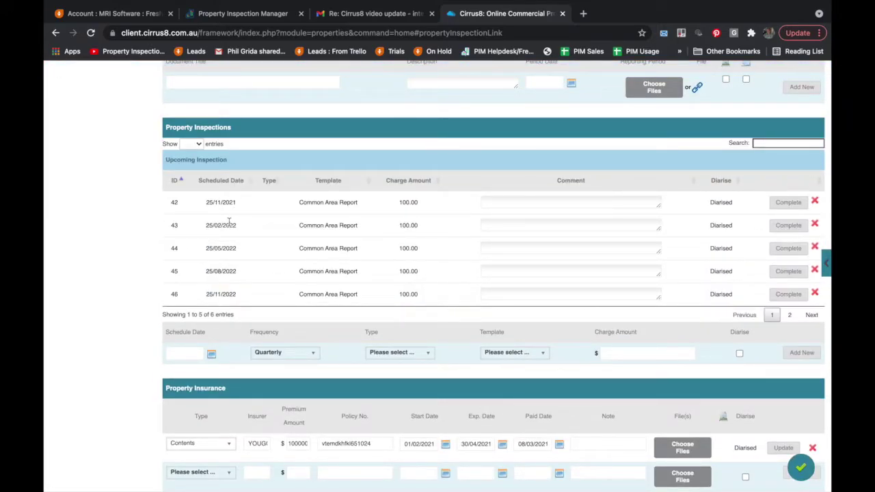
pyautogui.scroll(-1, 228, 239)
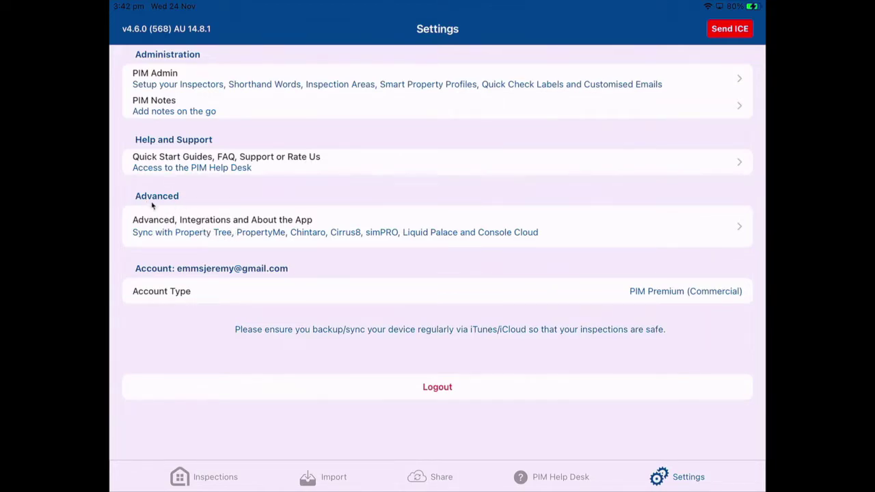
# In the Property Inspection Manager app, review the Cirrus8 link and scheduled-inspection import period in the advanced integration settings.
pyautogui.click(154, 230)
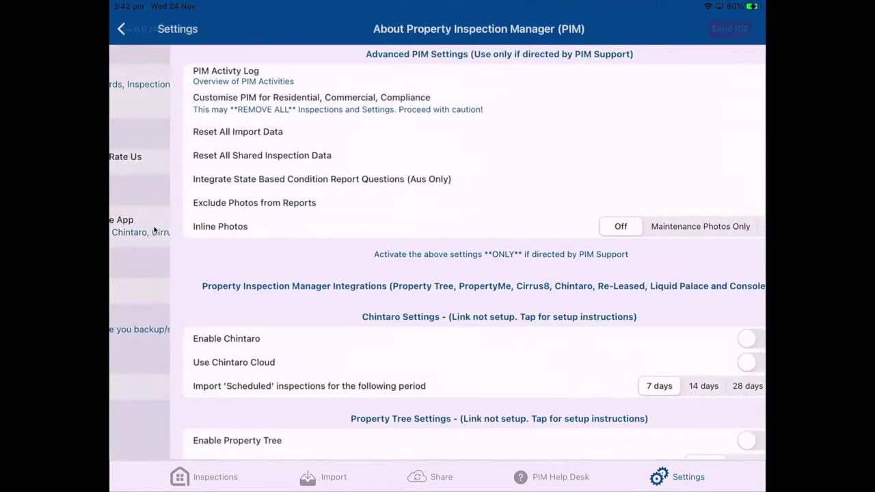
pyautogui.scroll(-5, 438, 252)
pyautogui.scroll(-5, 205, 249)
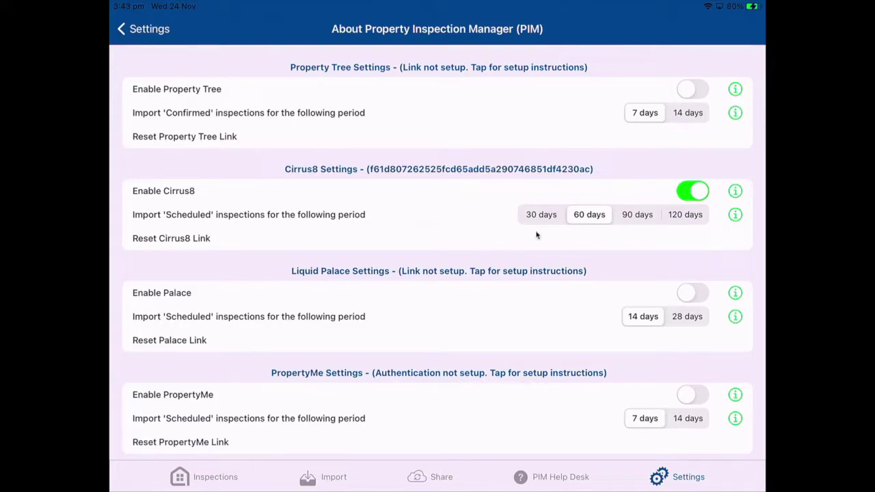
pyautogui.click(133, 32)
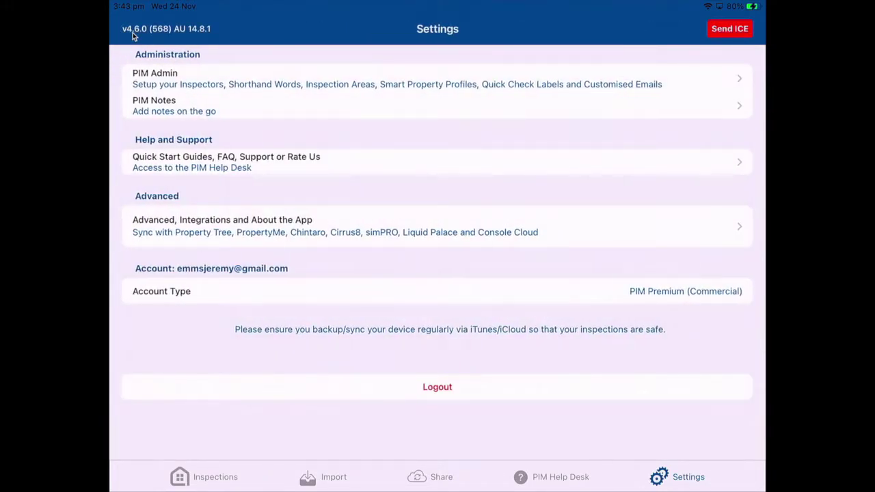
# Review the report templates assigned to the listed inspector in the PIM administration settings, leaving the record unchanged.
pyautogui.click(148, 88)
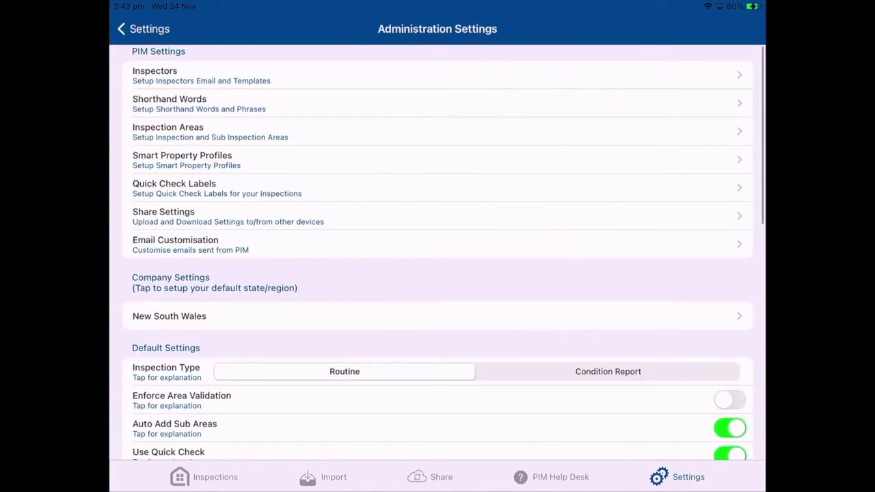
pyautogui.click(159, 79)
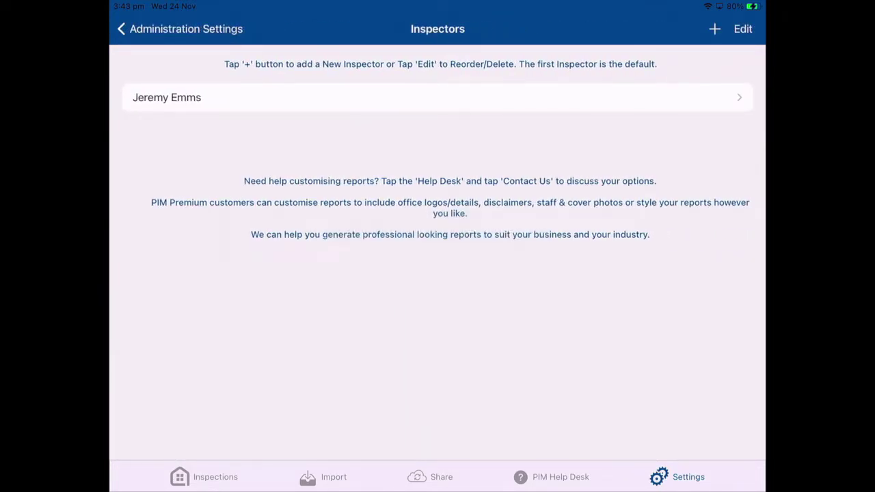
pyautogui.click(227, 106)
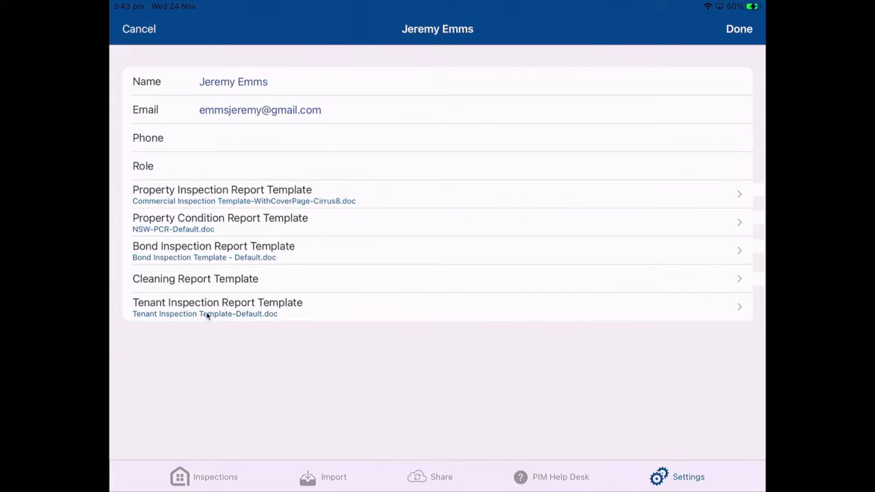
pyautogui.click(139, 28)
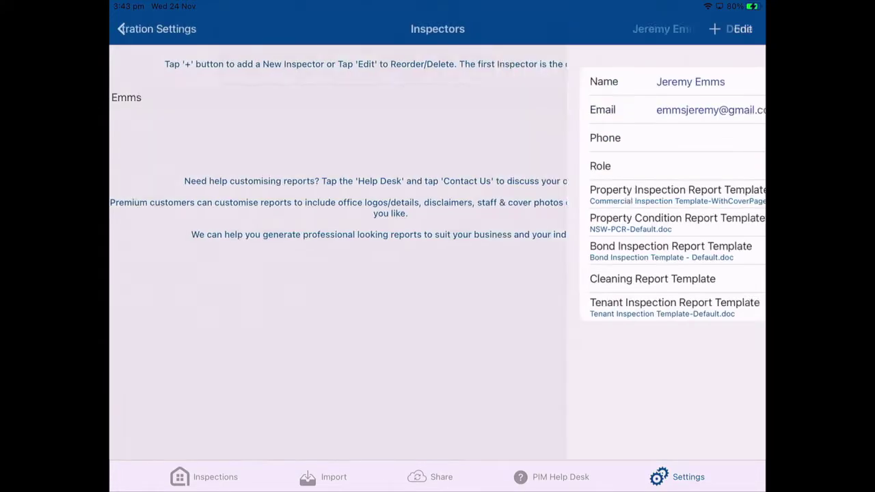
pyautogui.click(171, 29)
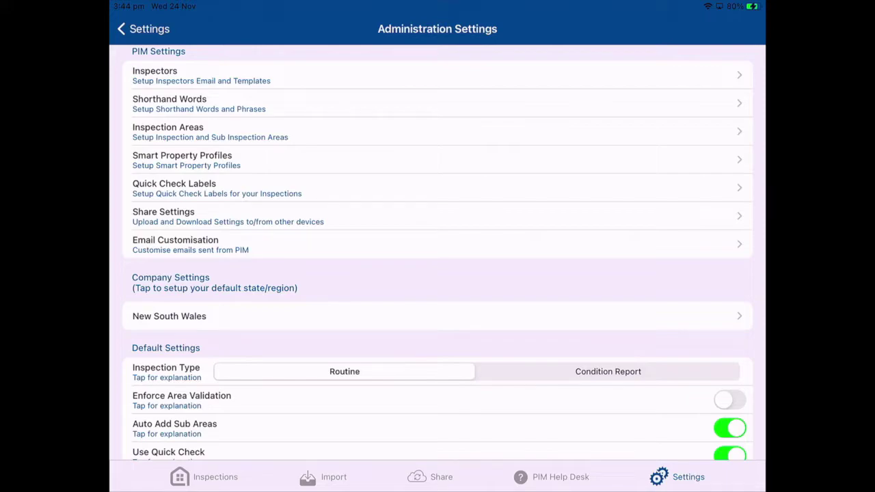
# Look through the list of inspection areas set up in the administration settings.
pyautogui.click(173, 137)
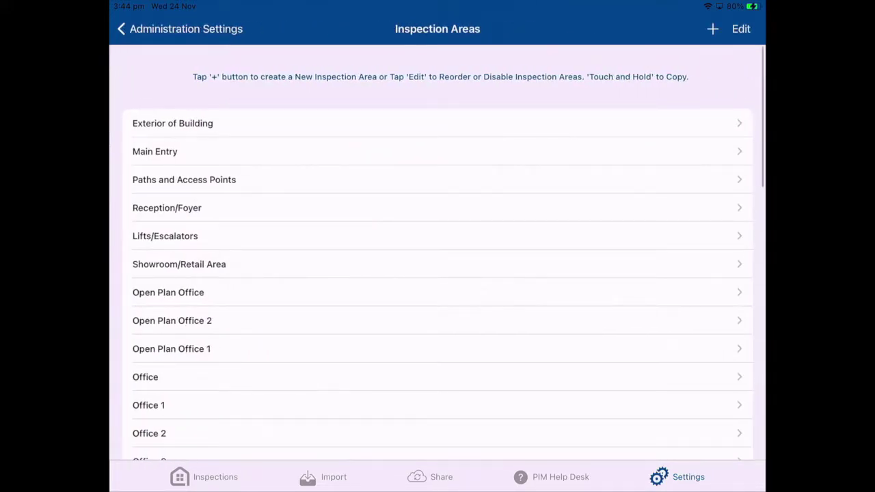
pyautogui.scroll(-3, 171, 135)
pyautogui.scroll(-4, 437, 253)
pyautogui.scroll(3, 437, 253)
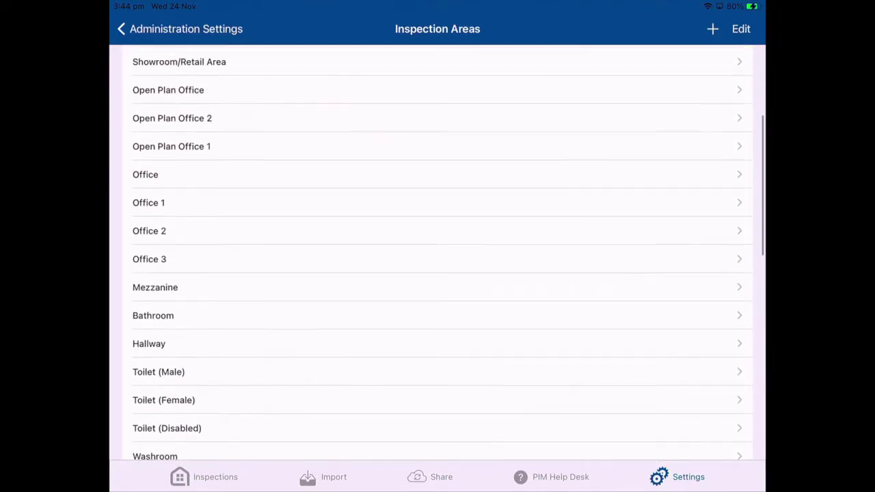
pyautogui.scroll(4, 437, 253)
# Examine the sub inspection areas of Exterior of Building, then return to the administration settings.
pyautogui.click(178, 121)
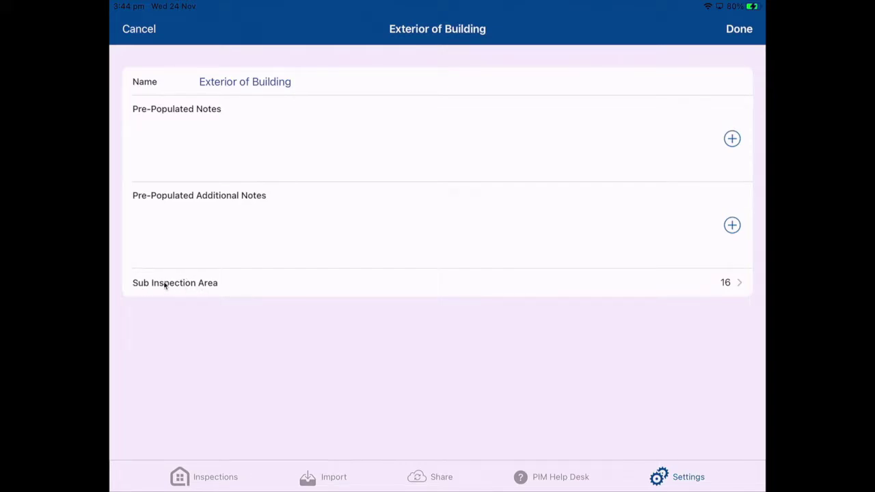
pyautogui.click(238, 291)
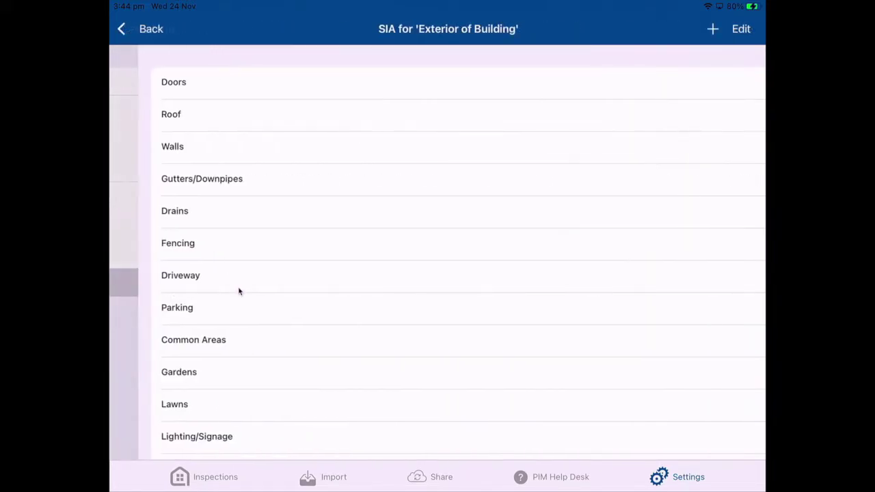
pyautogui.scroll(-5, 239, 291)
pyautogui.scroll(3, 437, 252)
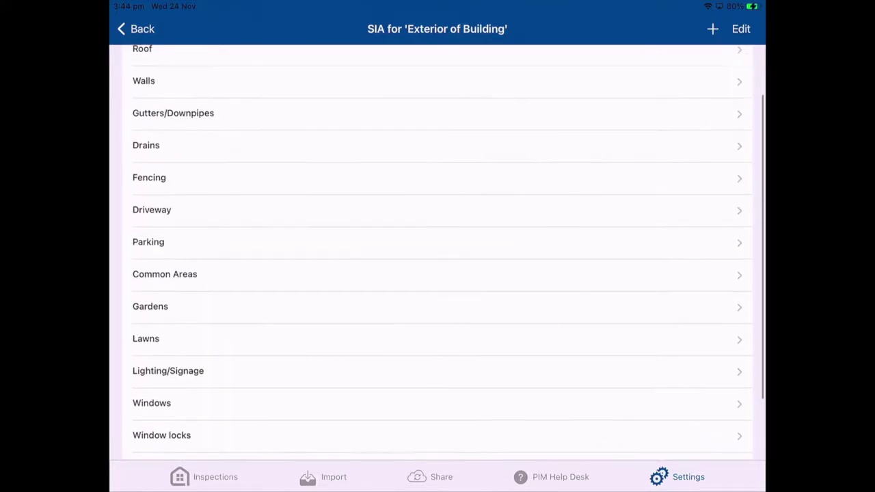
pyautogui.scroll(-1, 437, 253)
pyautogui.scroll(-2, 438, 253)
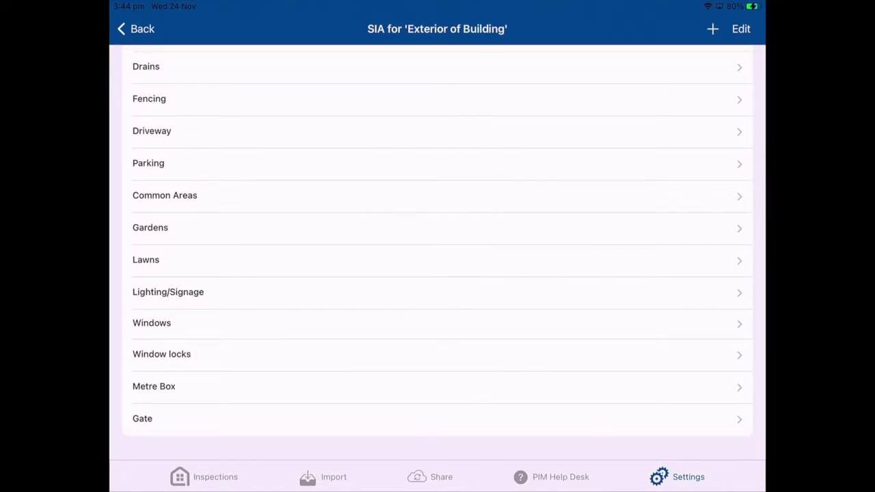
pyautogui.click(135, 29)
pyautogui.click(741, 29)
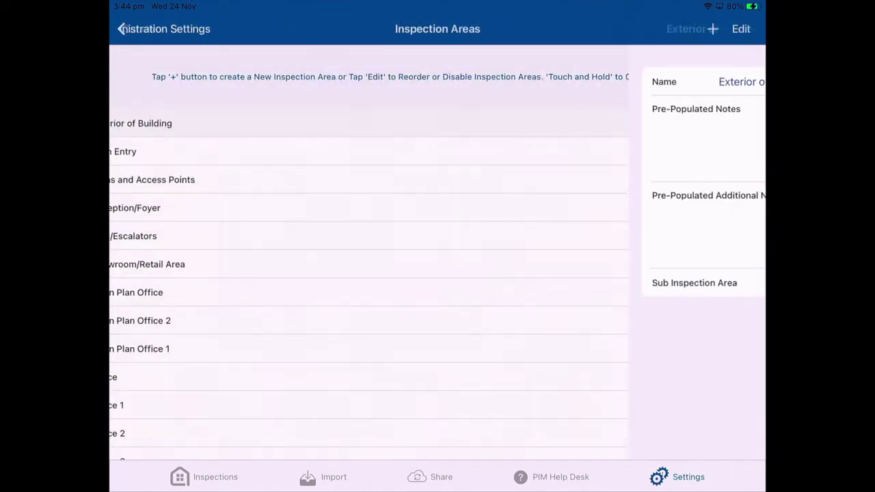
pyautogui.click(164, 29)
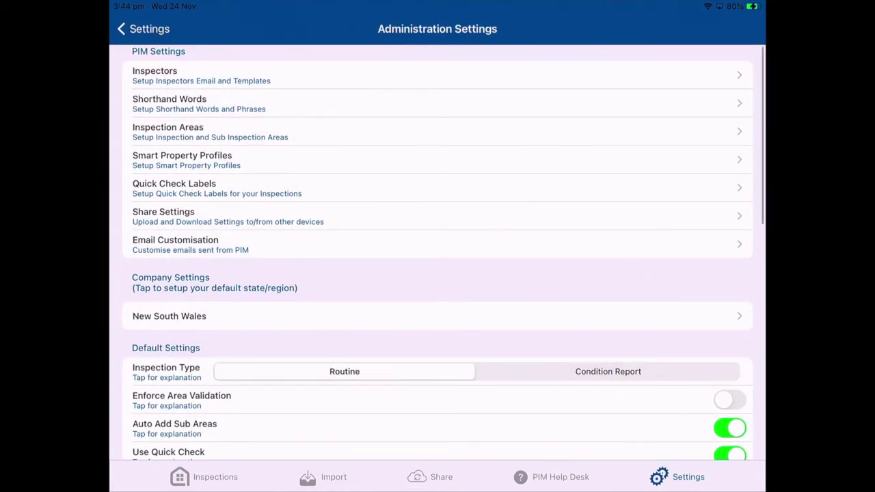
# Review the Smart Property Profiles and the area quantities in the Industrial Profile, then return to the administration settings.
pyautogui.click(181, 160)
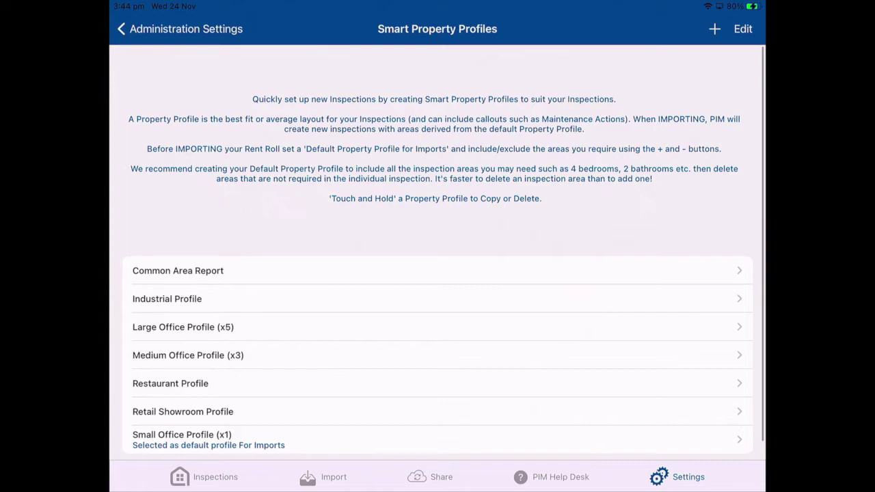
pyautogui.scroll(-1, 437, 273)
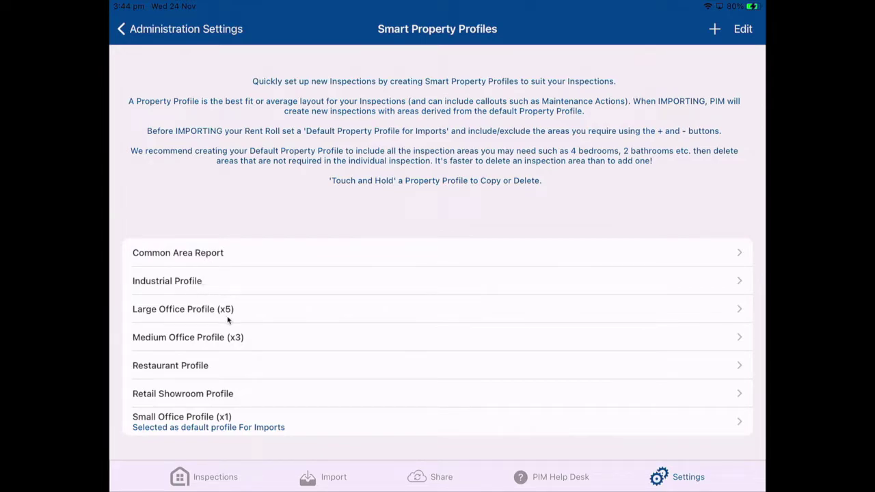
pyautogui.click(213, 286)
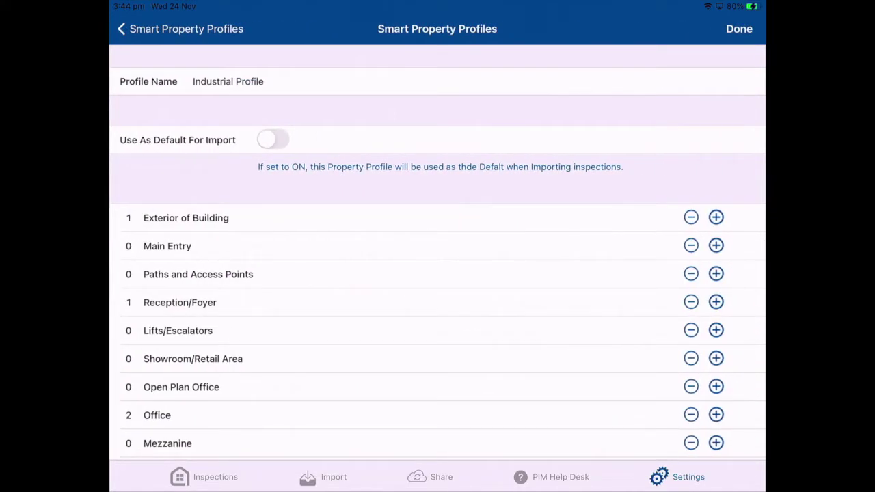
pyautogui.scroll(-1, 438, 273)
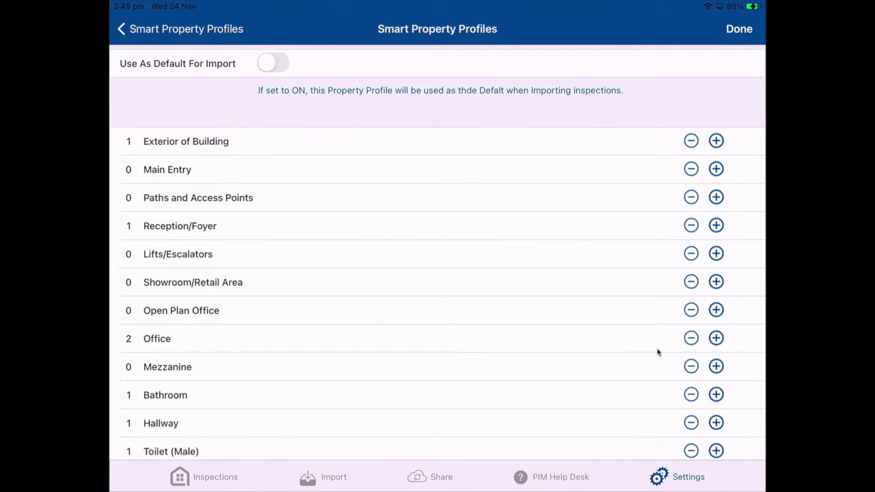
pyautogui.scroll(-3, 657, 352)
pyautogui.hscroll(-5, 656, 353)
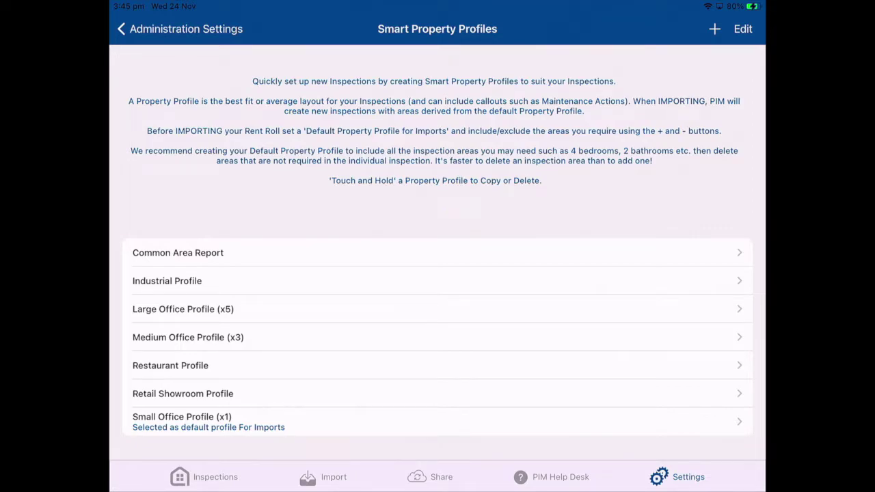
pyautogui.scroll(2, 438, 273)
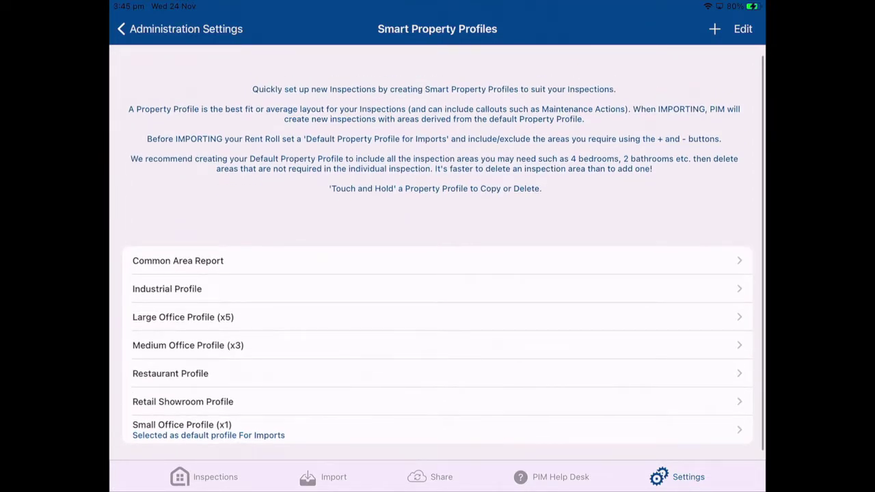
pyautogui.click(184, 29)
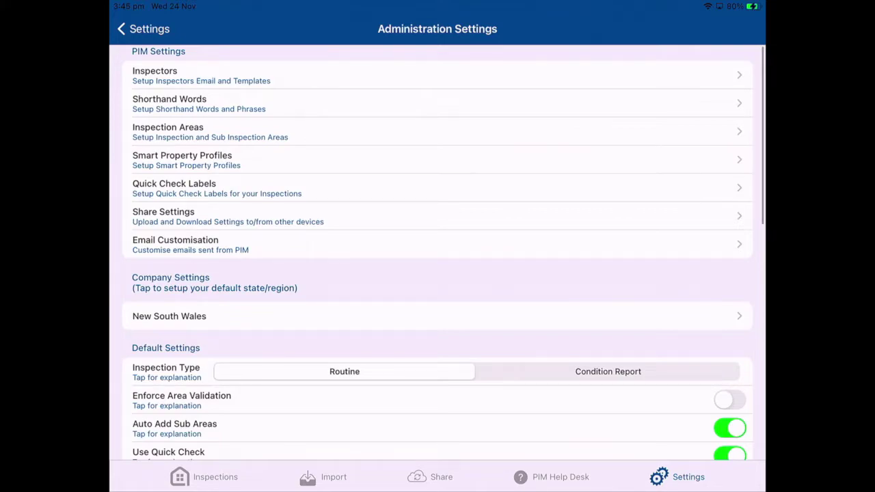
pyautogui.scroll(2, 437, 273)
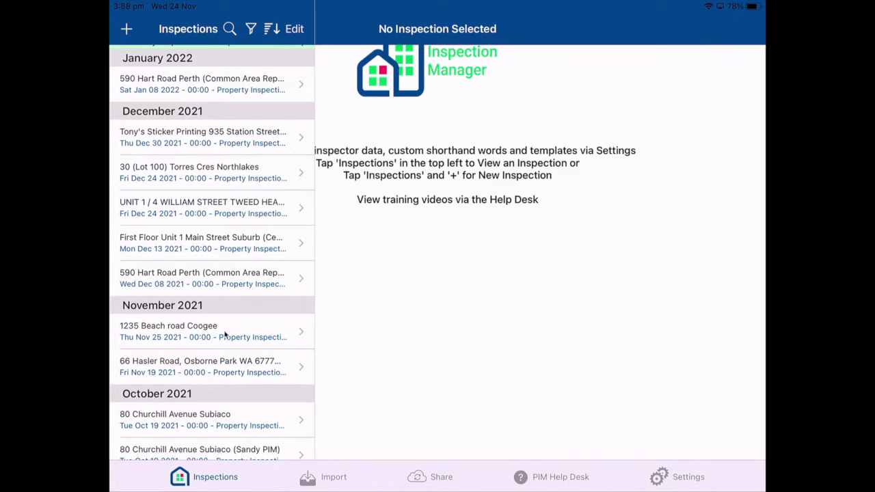
# Open the November 2021 Coogee inspection, review its property, inspection and tenancy details, and go to its inspection areas.
pyautogui.click(171, 334)
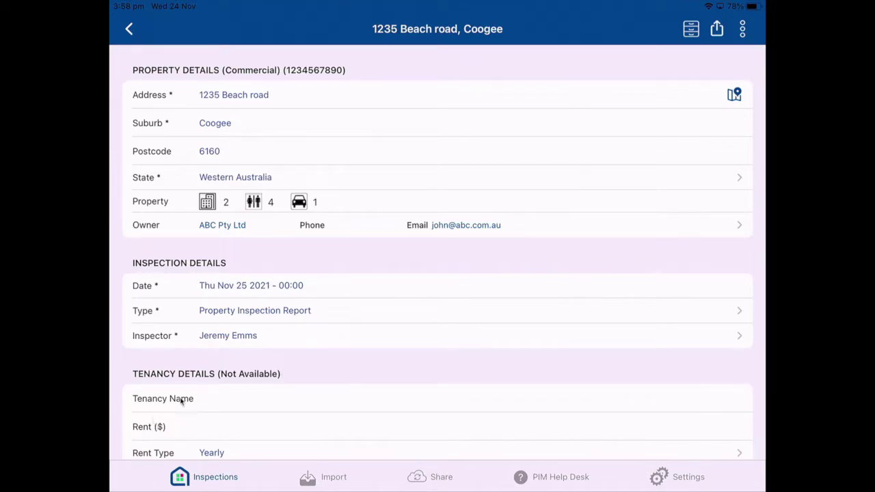
pyautogui.scroll(-5, 190, 425)
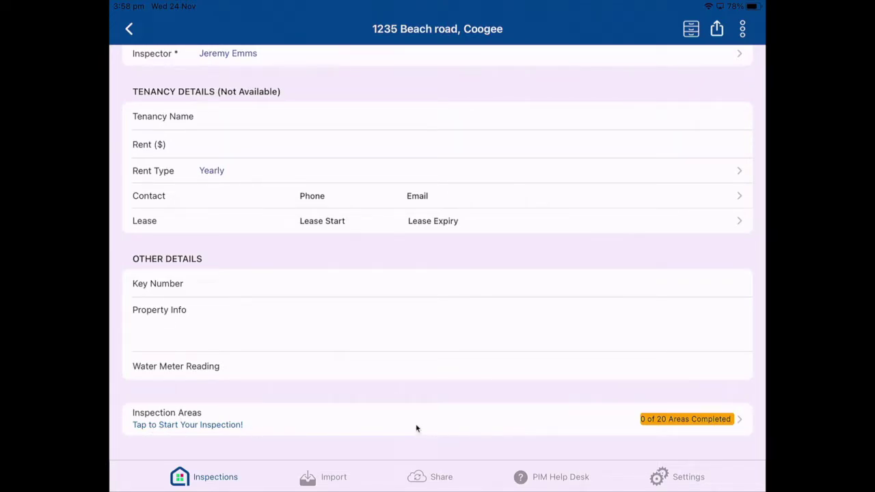
pyautogui.click(442, 425)
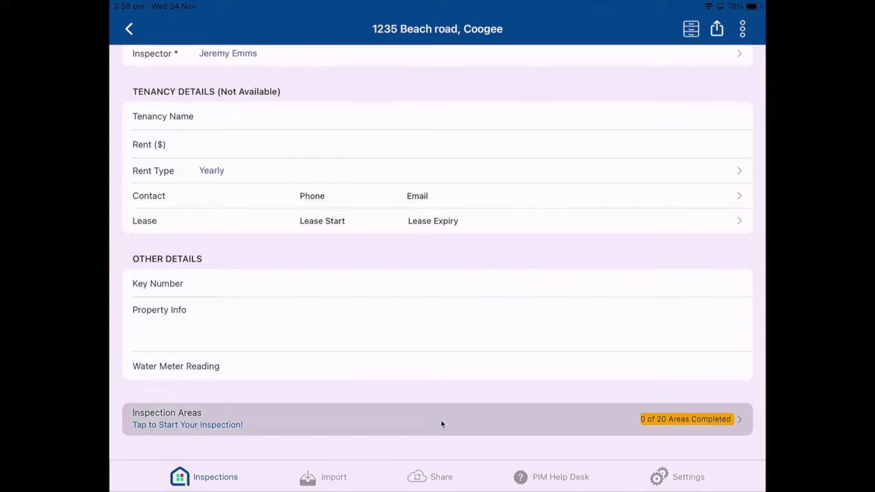
# Look through the full list of inspection areas in the Coogee inspection, from Exterior of Building to Our Summary.
pyautogui.scroll(-5, 441, 424)
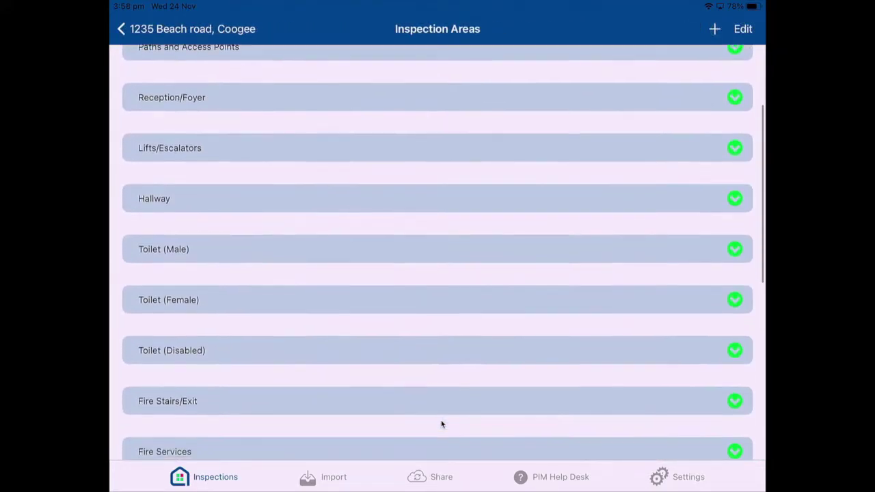
pyautogui.scroll(-5, 441, 424)
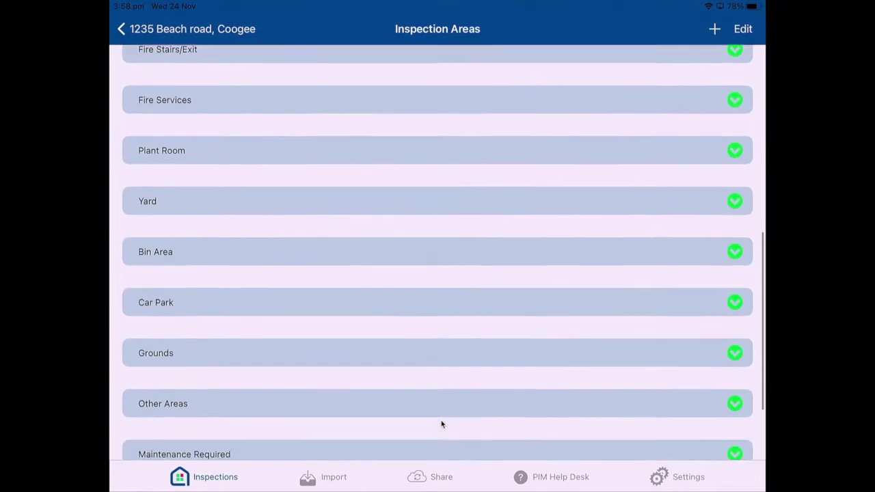
pyautogui.scroll(8, 441, 424)
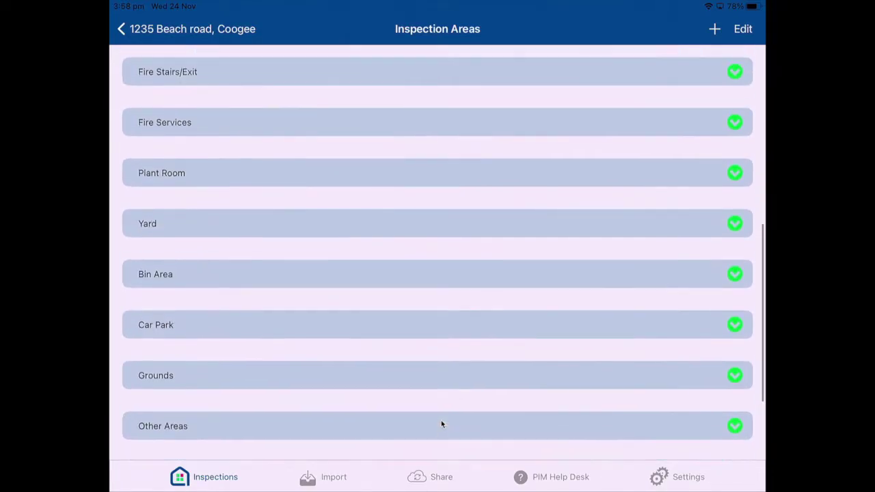
pyautogui.scroll(2, 442, 423)
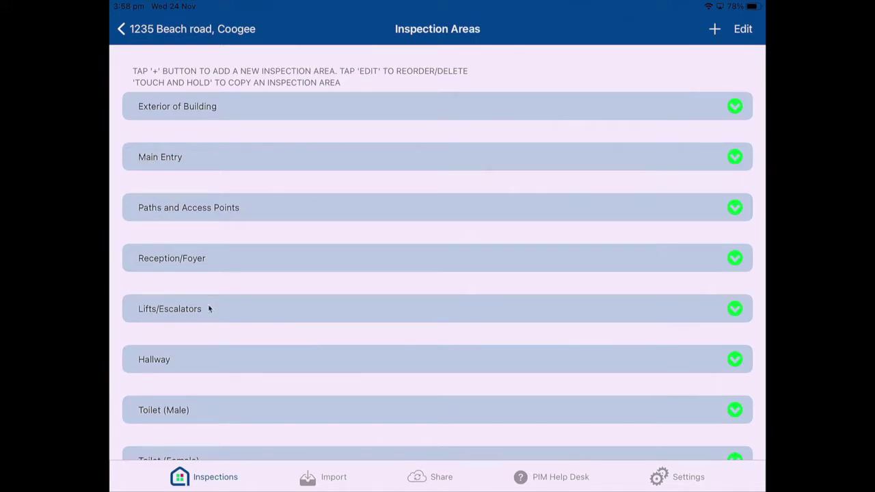
pyautogui.scroll(-5, 209, 308)
pyautogui.scroll(-6, 209, 308)
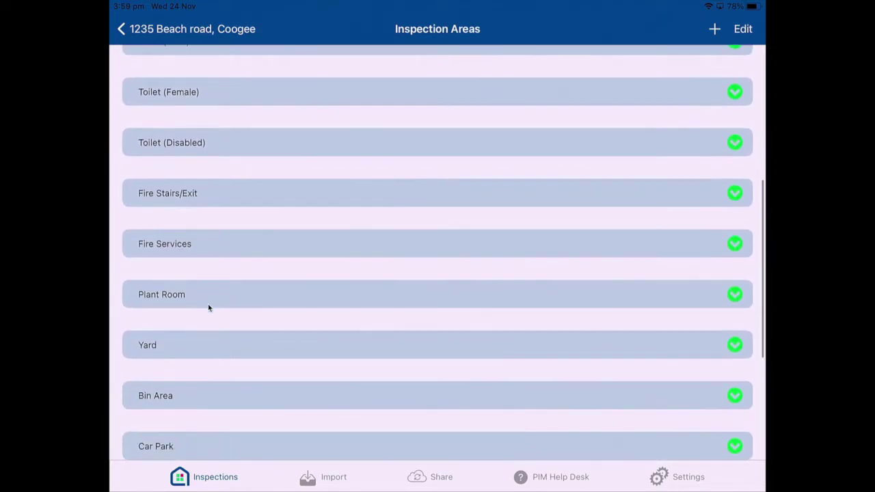
pyautogui.scroll(-2, 208, 309)
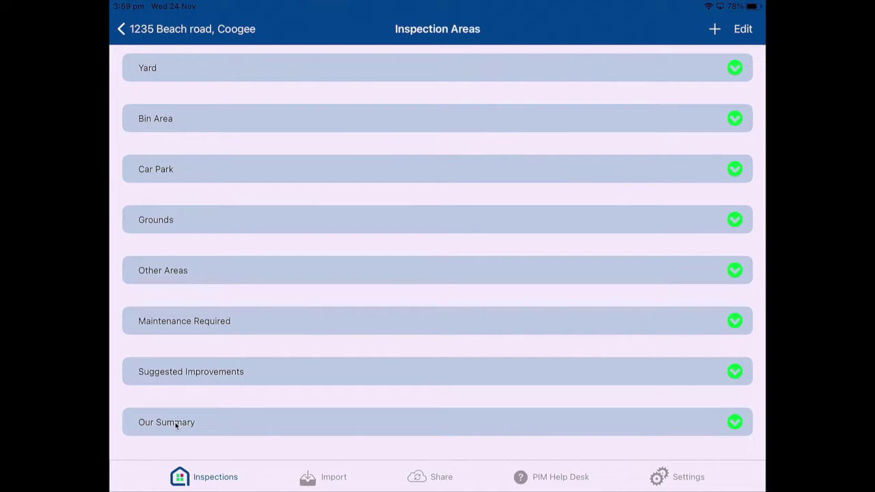
pyautogui.scroll(2, 175, 425)
pyautogui.scroll(-2, 176, 425)
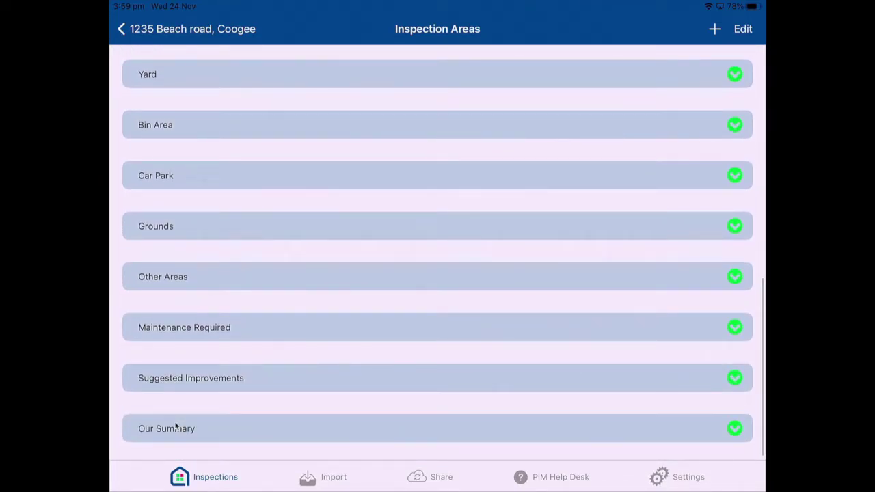
pyautogui.scroll(5, 176, 424)
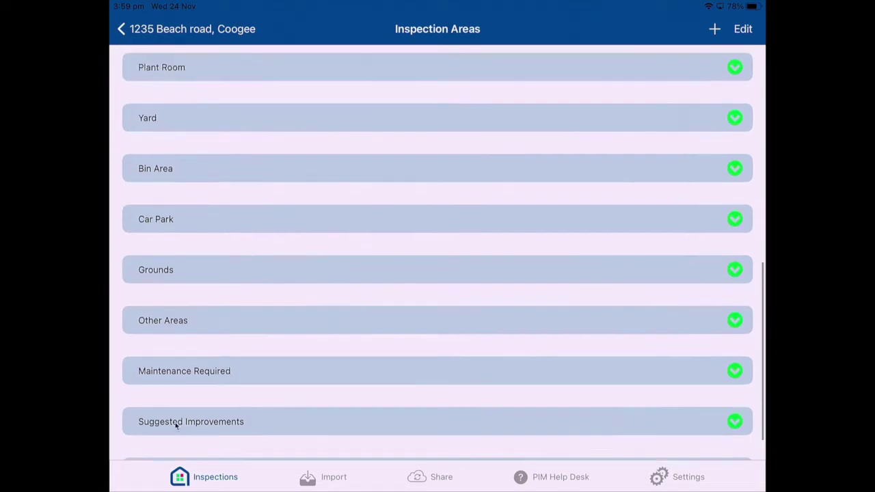
pyautogui.scroll(2, 175, 426)
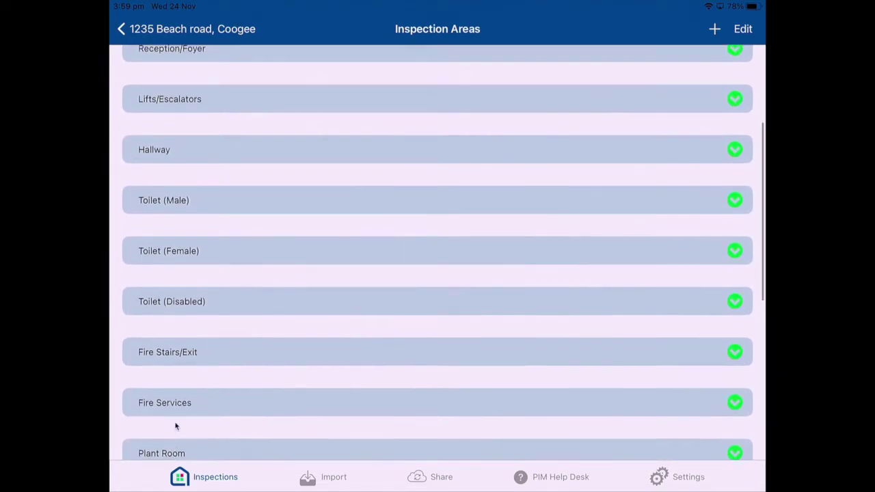
# Try reordering the Toilet (Male) area in the editable inspection areas list and put it back in its original place.
pyautogui.click(743, 29)
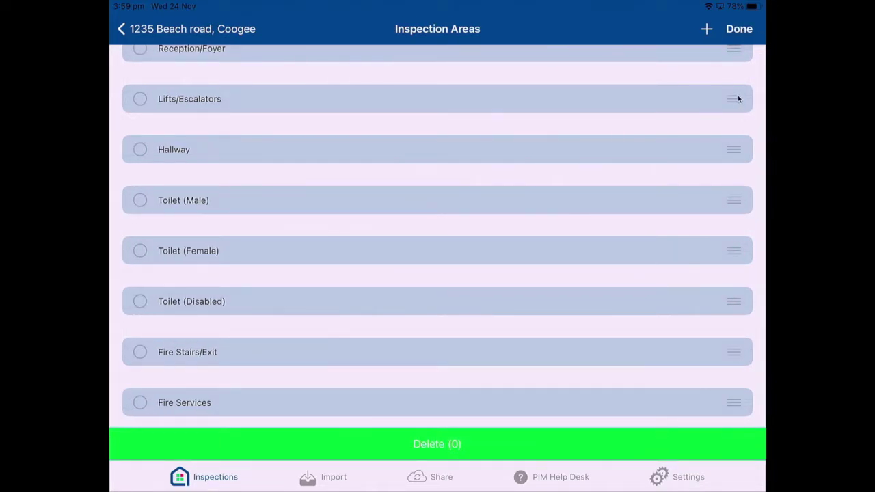
pyautogui.moveTo(733, 199); pyautogui.dragTo(734, 139)
pyautogui.moveTo(733, 98); pyautogui.dragTo(733, 215)
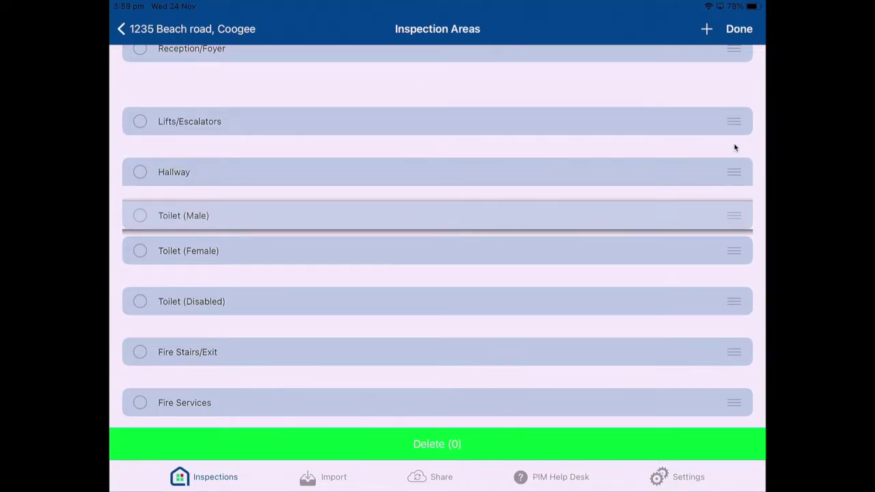
pyautogui.moveTo(733, 215); pyautogui.dragTo(733, 215)
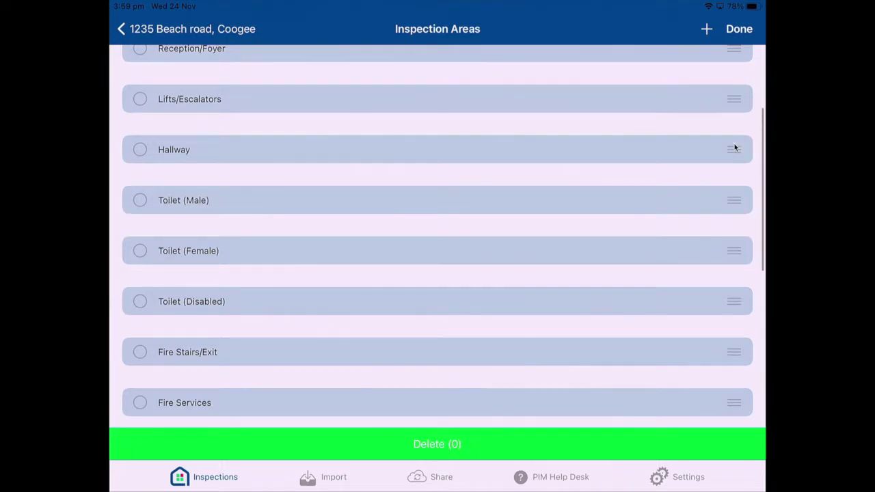
# Delete the Fire Services area from the Coogee inspection.
pyautogui.scroll(-2, 735, 148)
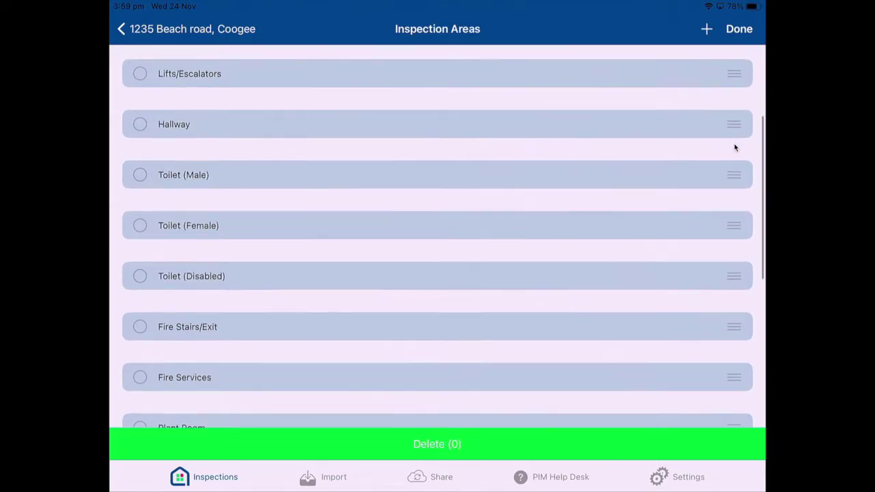
pyautogui.click(139, 359)
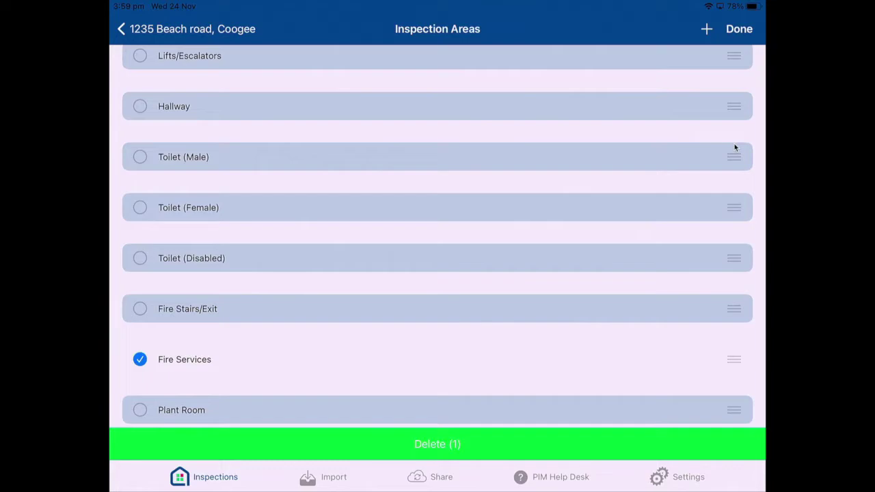
pyautogui.click(437, 444)
pyautogui.click(437, 331)
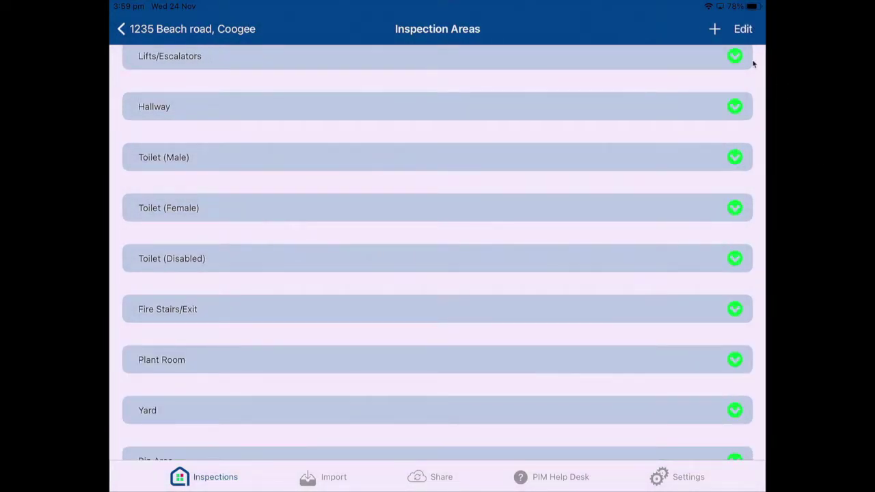
# Add a Showroom/Retail Area to the inspection areas and move it directly above Car Park.
pyautogui.click(715, 30)
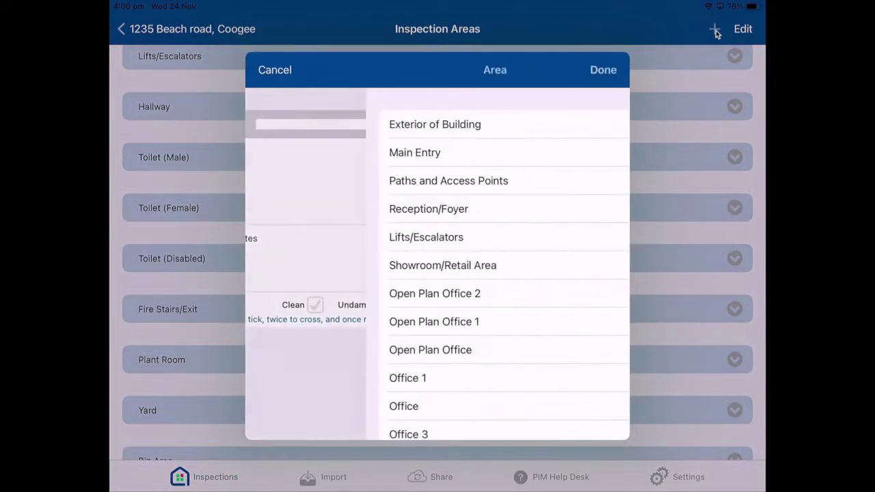
pyautogui.scroll(-5, 437, 273)
pyautogui.click(322, 128)
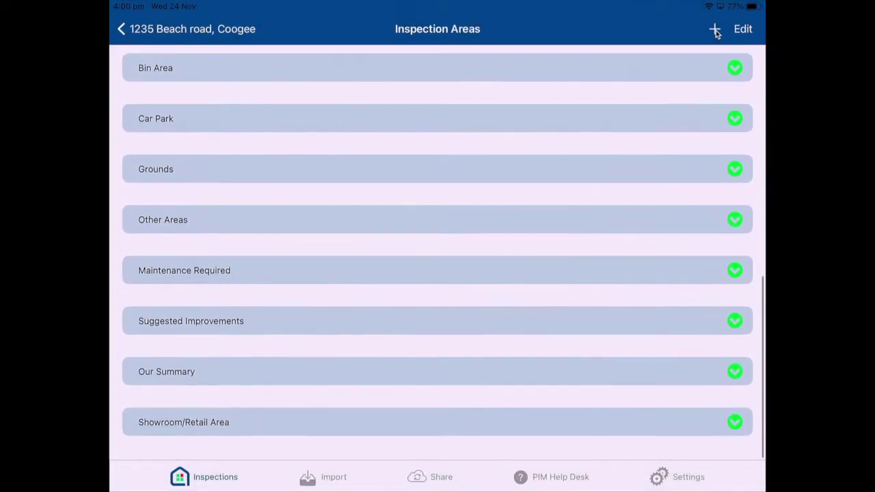
pyautogui.click(743, 28)
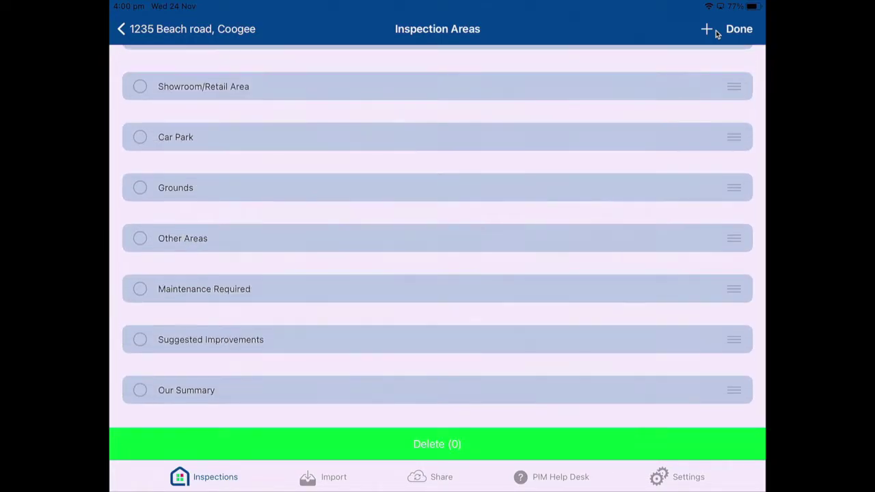
pyautogui.click(739, 28)
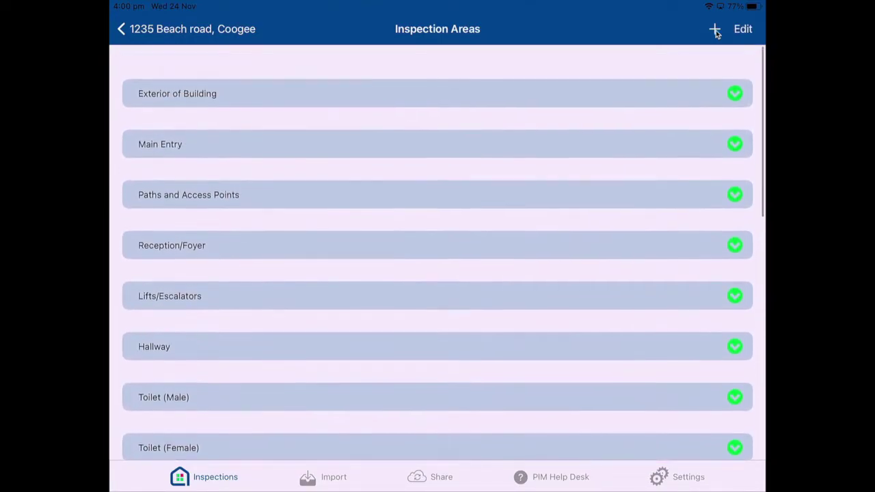
# In the Exterior of Building area, enter the note "Key in" and set the Quick Check to Clean ticked and Undamaged crossed.
pyautogui.click(324, 96)
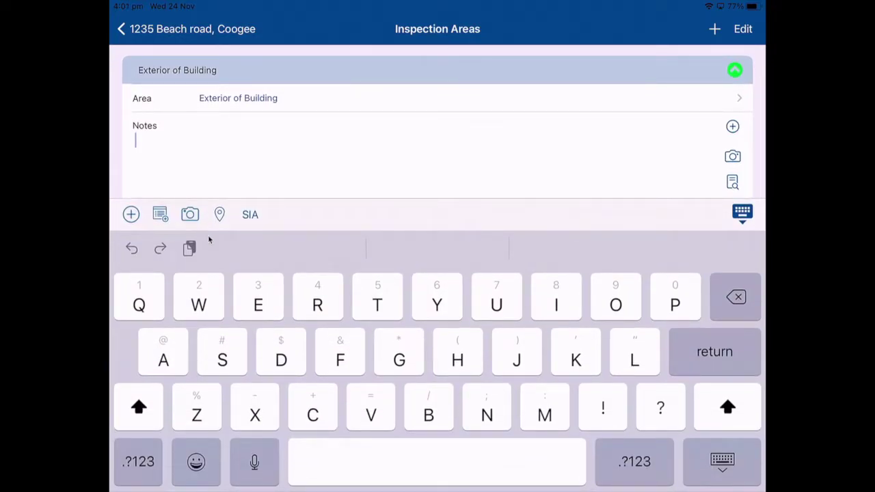
pyautogui.write('Key in')
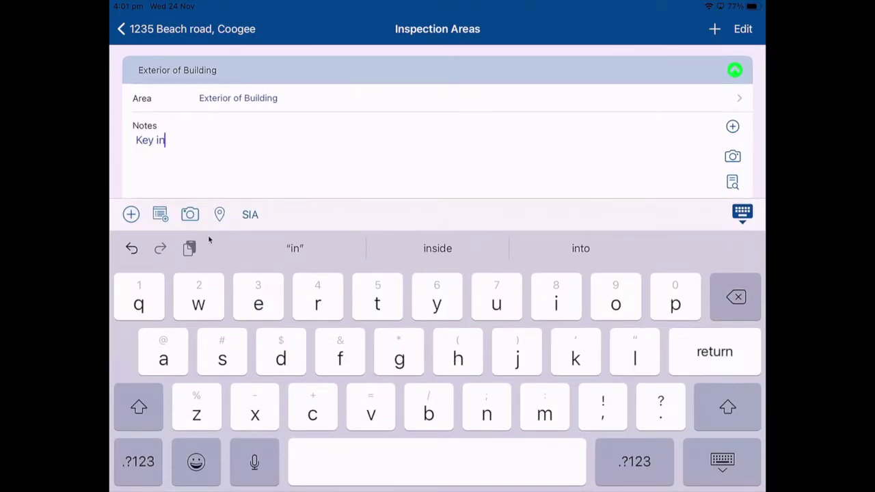
pyautogui.press('Return')
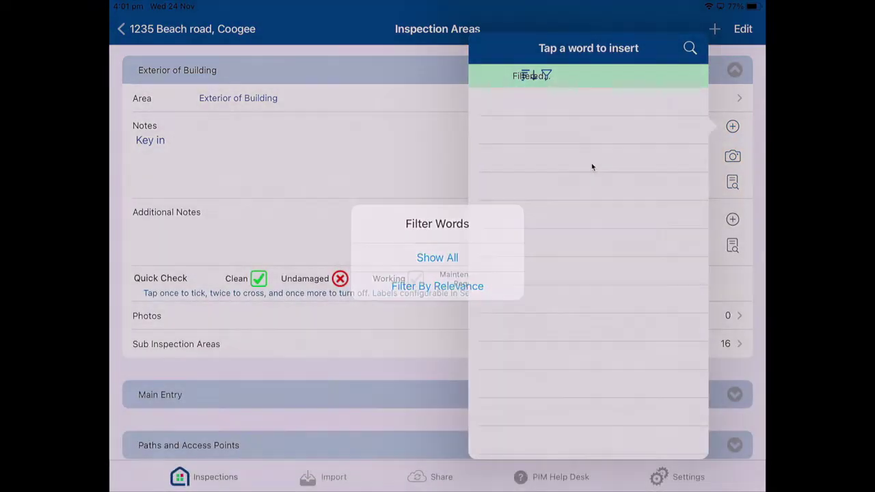
# Add "Fencing needs repair/replacing" to the Exterior of Building notes from the full shorthand word list, and again on the next line using the shorthand "Fence".
pyautogui.scroll(2, 592, 167)
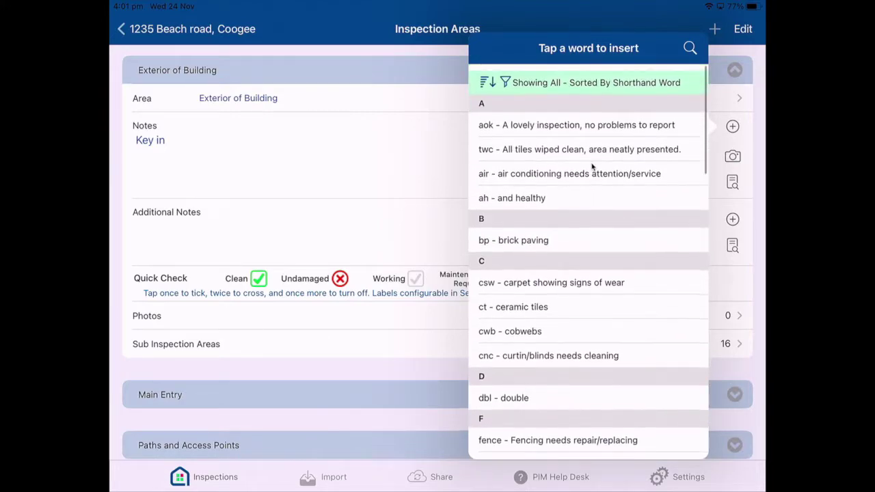
pyautogui.scroll(-4, 592, 166)
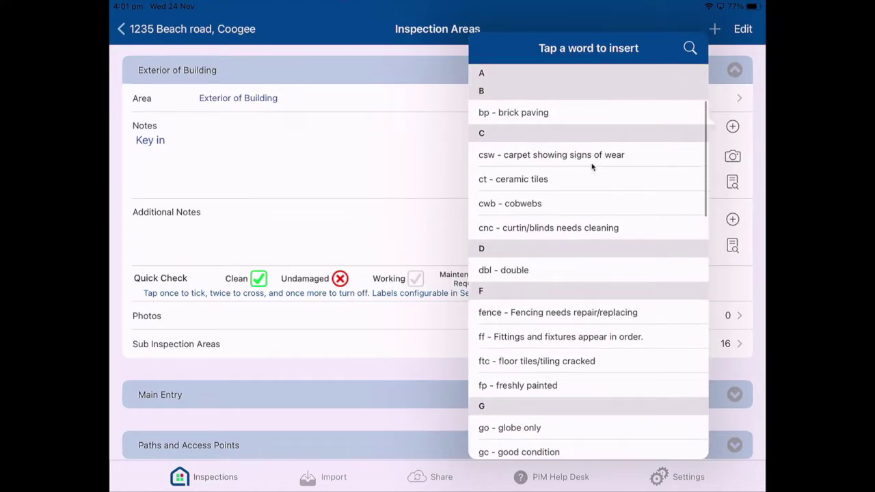
pyautogui.click(558, 312)
pyautogui.press('Return')
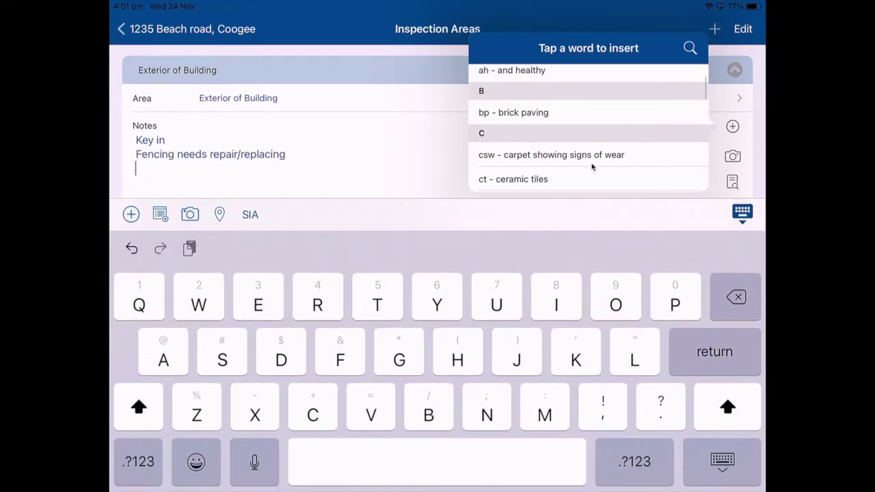
pyautogui.write('Fence')
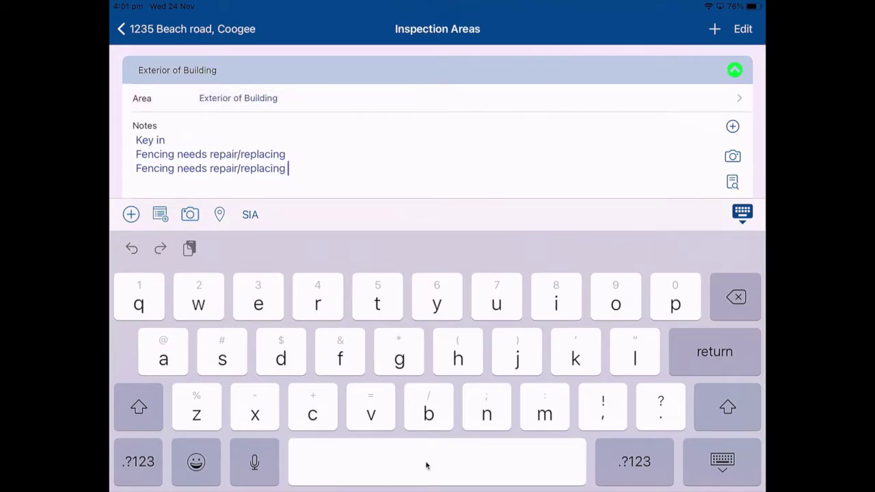
pyautogui.press('Return')
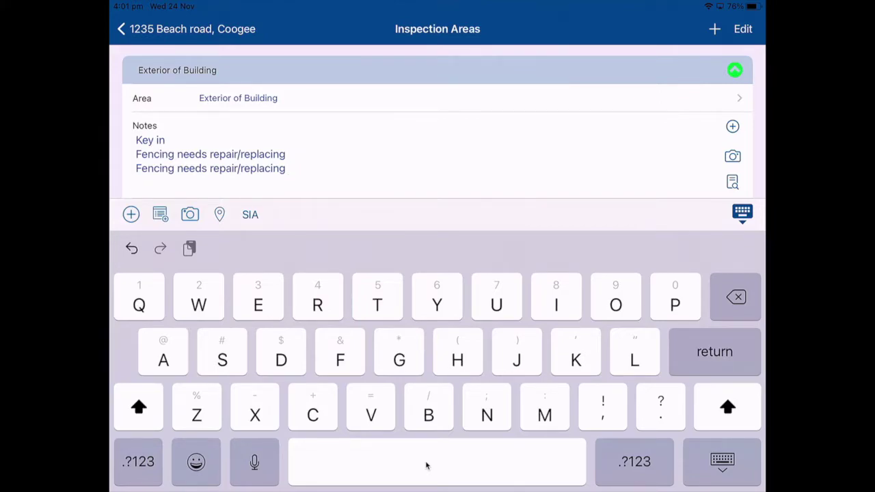
# Dictate a voice-to-text note about voice entry working well in quiet areas but not with background noise, and start a new line below it.
pyautogui.click(255, 463)
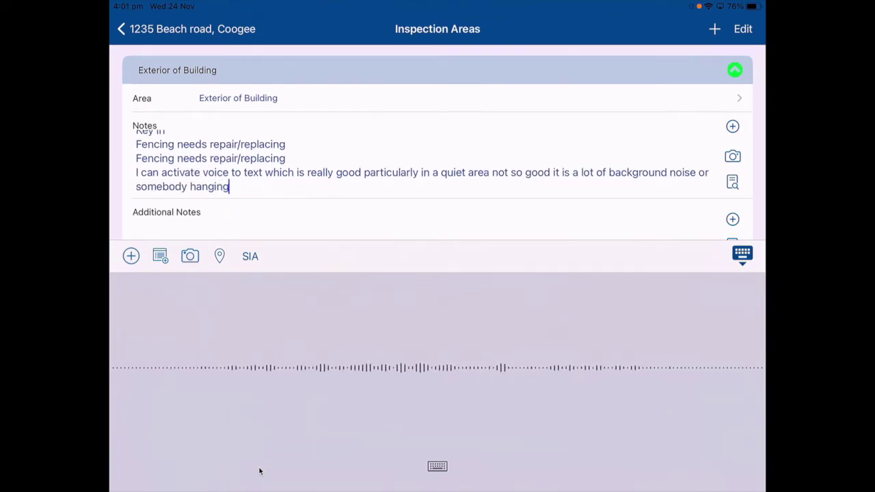
pyautogui.click(260, 471)
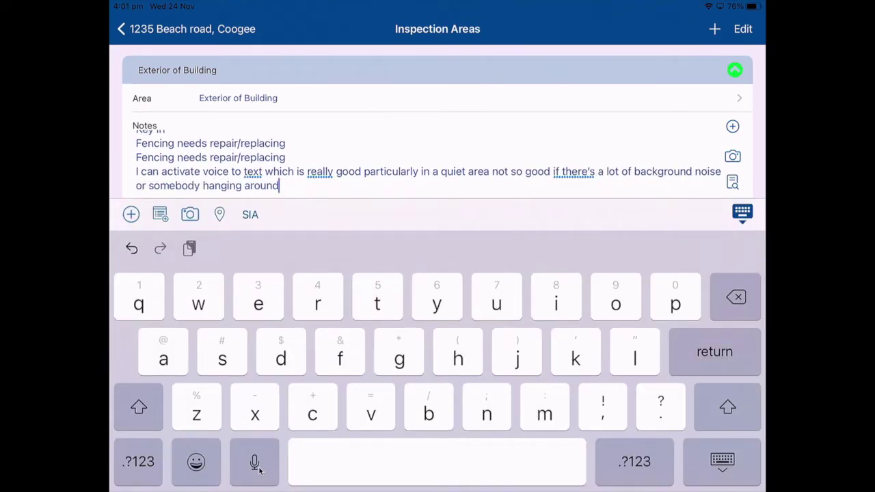
pyautogui.press('Return')
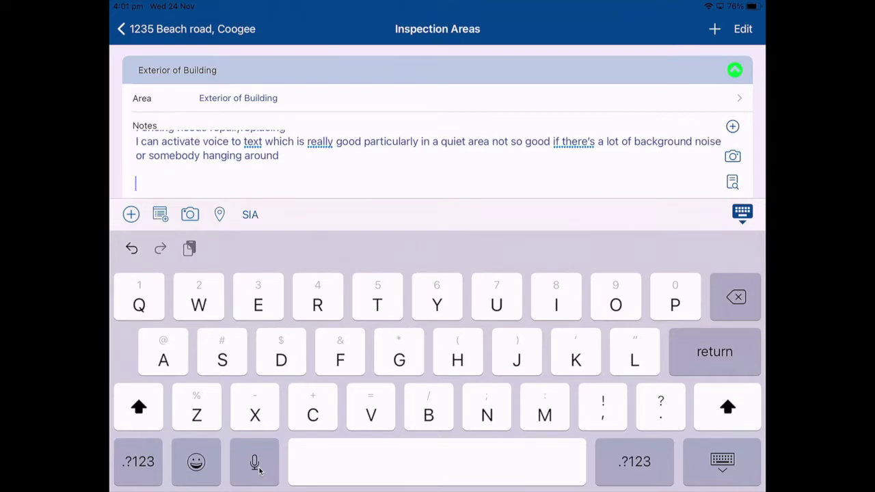
# Handwrite "Apple Pencil to capture scrawl" in the Exterior of Building notes, correcting the misread last word.
pyautogui.moveTo(386, 185)
pyautogui.mouseDown()
pyautogui.moveTo(419, 177)
pyautogui.moveTo(451, 183)
pyautogui.moveTo(480, 170)
pyautogui.moveTo(526, 184)
pyautogui.mouseUp()
pyautogui.moveTo(537, 175); pyautogui.dragTo(546, 183)
pyautogui.moveTo(419, 164)
pyautogui.mouseDown()
pyautogui.moveTo(412, 177)
pyautogui.moveTo(430, 175)
pyautogui.mouseUp()
pyautogui.moveTo(470, 169)
pyautogui.mouseDown()
pyautogui.moveTo(486, 192)
pyautogui.moveTo(548, 177)
pyautogui.mouseUp()
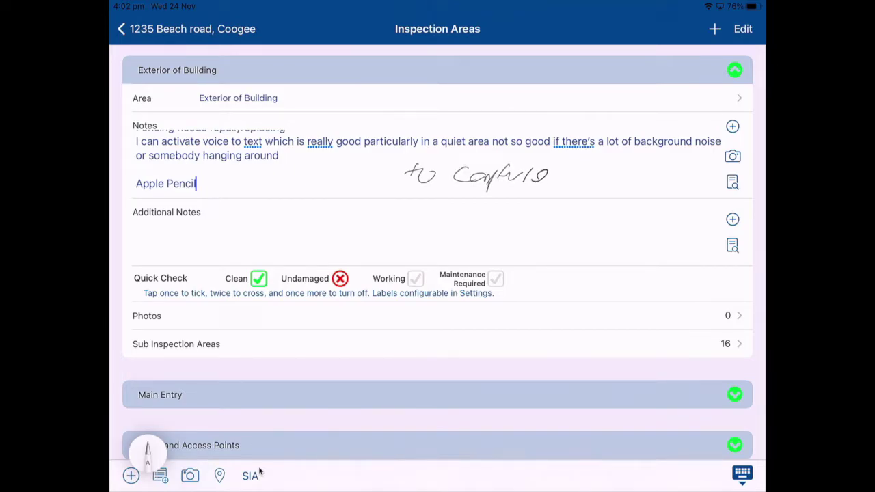
pyautogui.moveTo(559, 179); pyautogui.dragTo(624, 177)
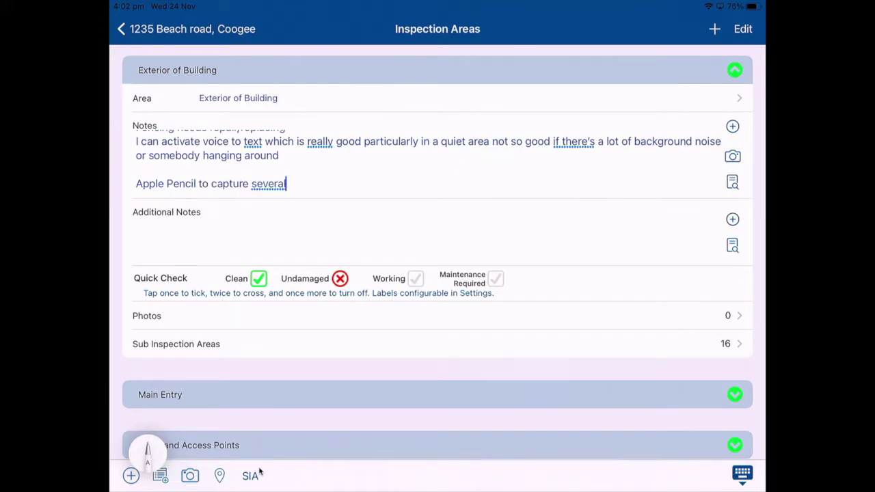
pyautogui.moveTo(253, 182); pyautogui.dragTo(287, 182)
pyautogui.moveTo(391, 174)
pyautogui.mouseDown()
pyautogui.moveTo(381, 186)
pyautogui.moveTo(476, 178)
pyautogui.mouseUp()
# Photograph the Exterior of Building area, saving one cover photo with the note "notes" and four more photos in Multi mode.
pyautogui.click(733, 157)
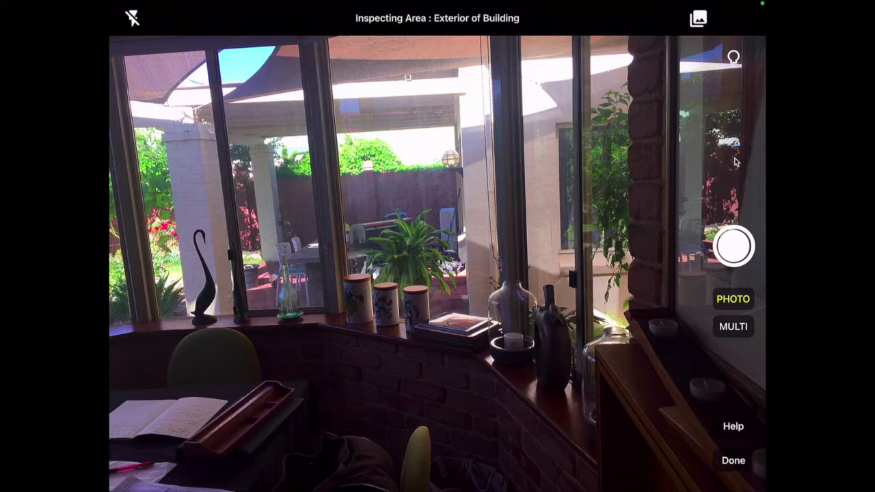
pyautogui.press('space')
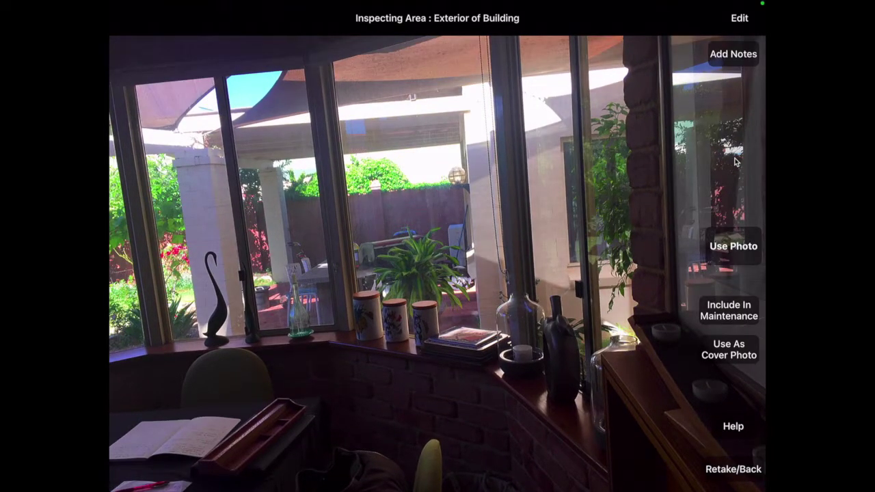
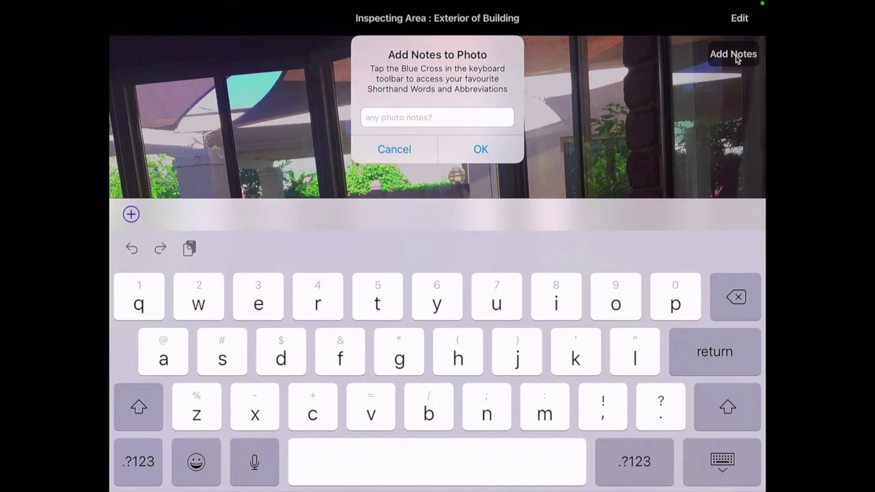
pyautogui.press('Return')
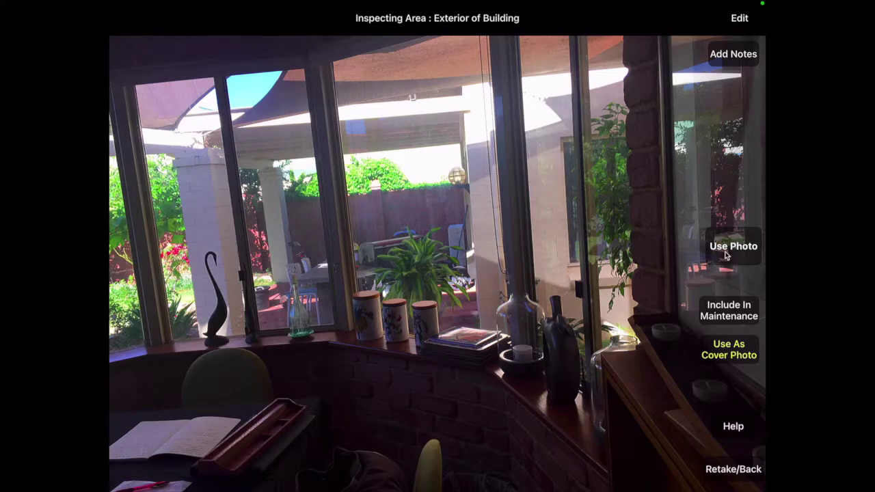
pyautogui.click(726, 254)
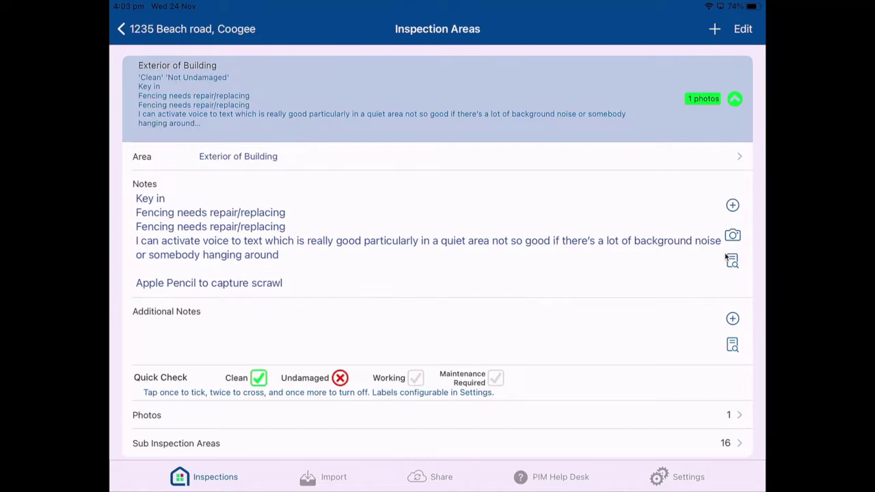
pyautogui.click(728, 252)
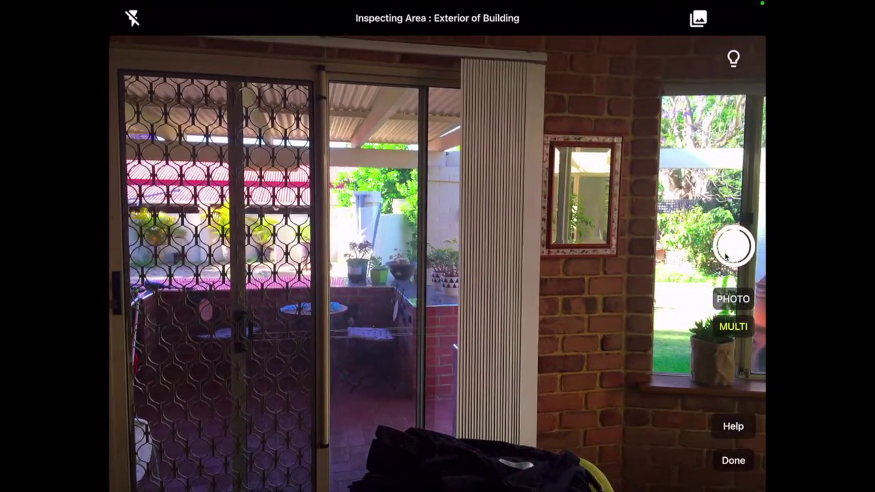
pyautogui.click(725, 257)
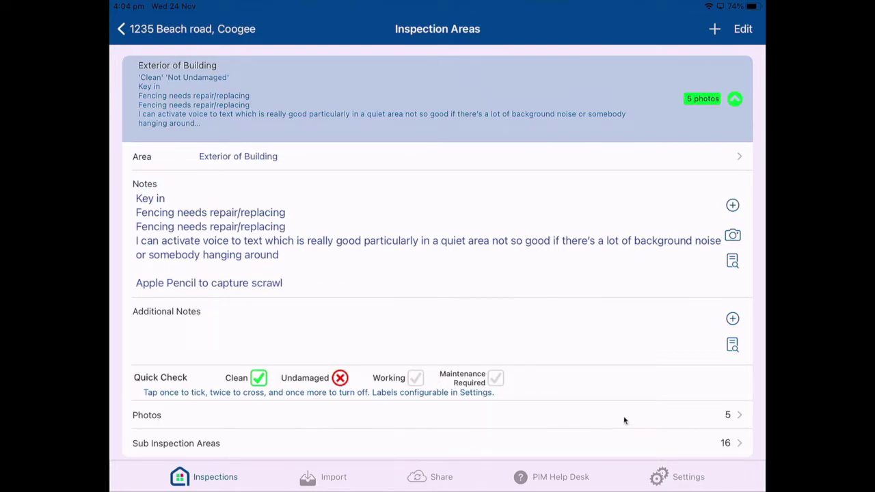
# Open the second Exterior of Building photo for markup and draw a red arrow pointing to the outdoor wall light.
pyautogui.click(715, 419)
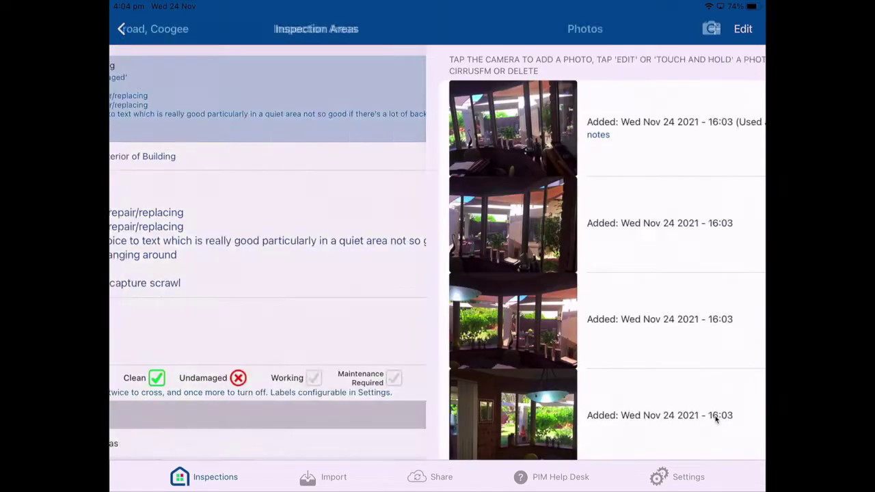
pyautogui.scroll(-3, 716, 419)
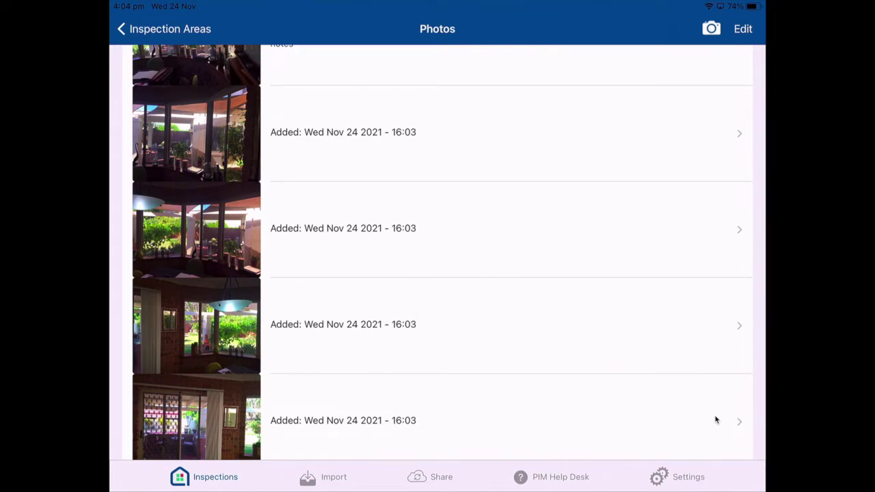
pyautogui.scroll(2, 715, 420)
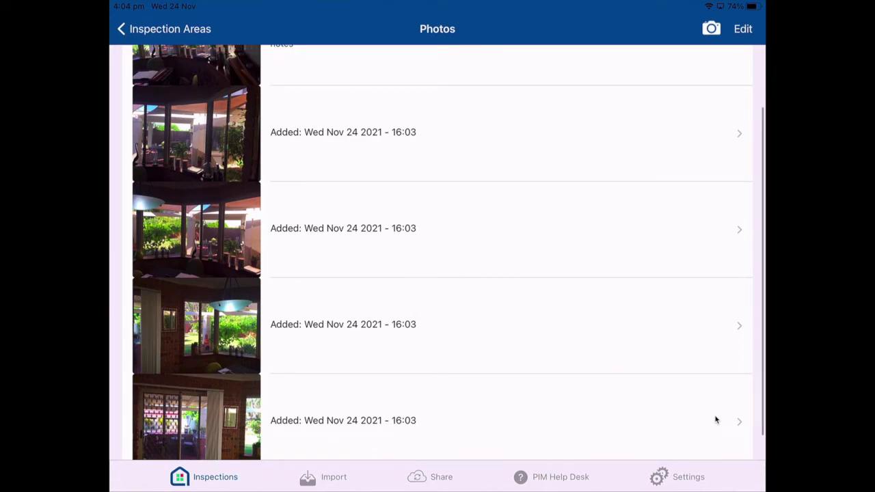
pyautogui.scroll(-1, 716, 419)
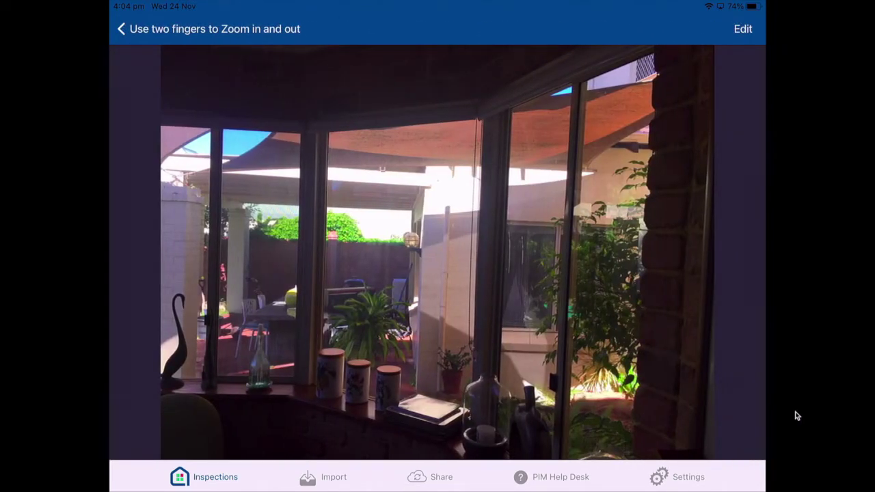
pyautogui.click(742, 30)
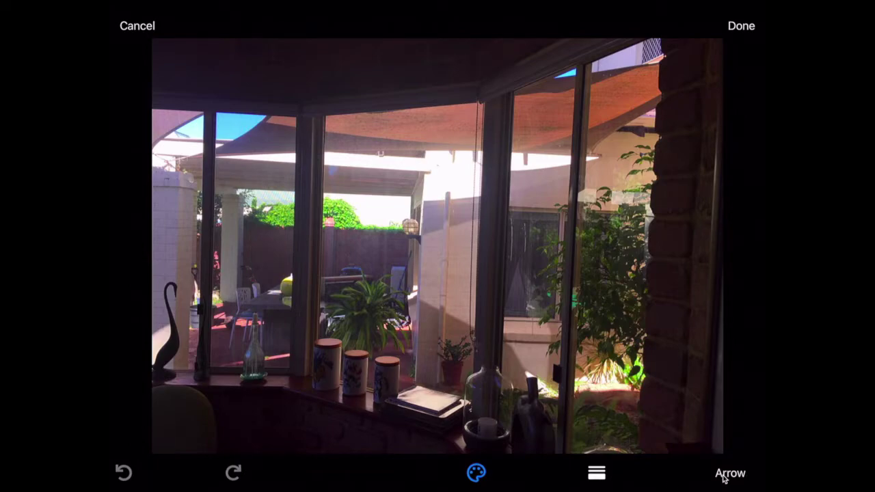
pyautogui.click(724, 478)
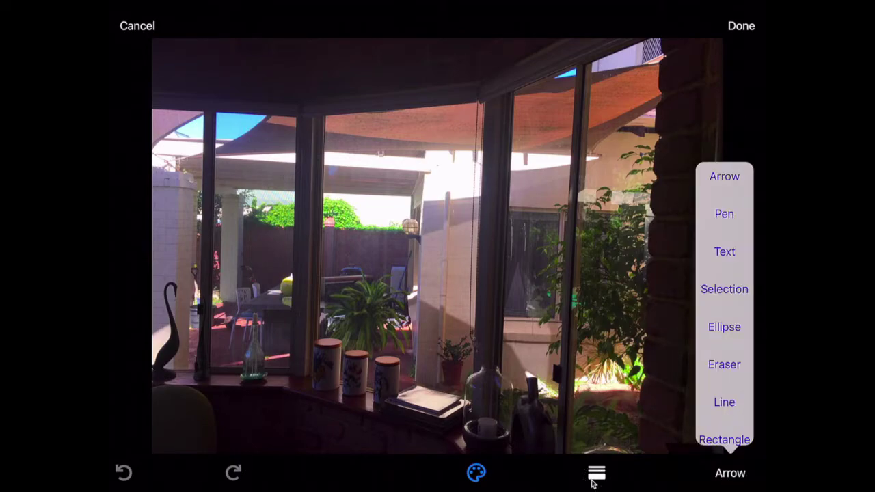
pyautogui.click(592, 480)
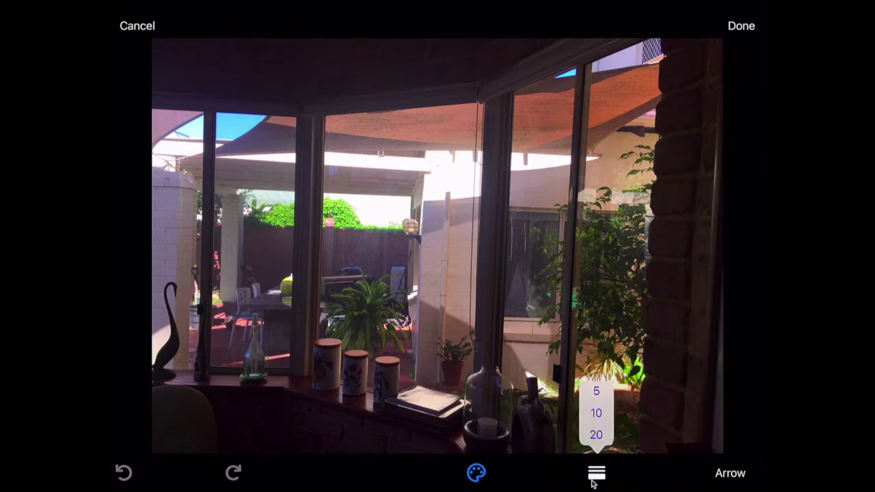
pyautogui.click(592, 479)
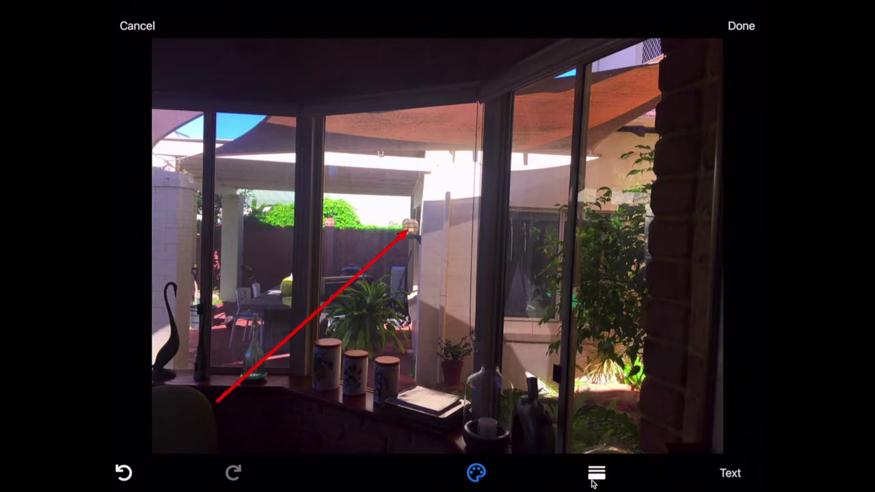
# Add the text "Light needs repair" to the photo and place it just below the arrow's tail.
pyautogui.write('L')
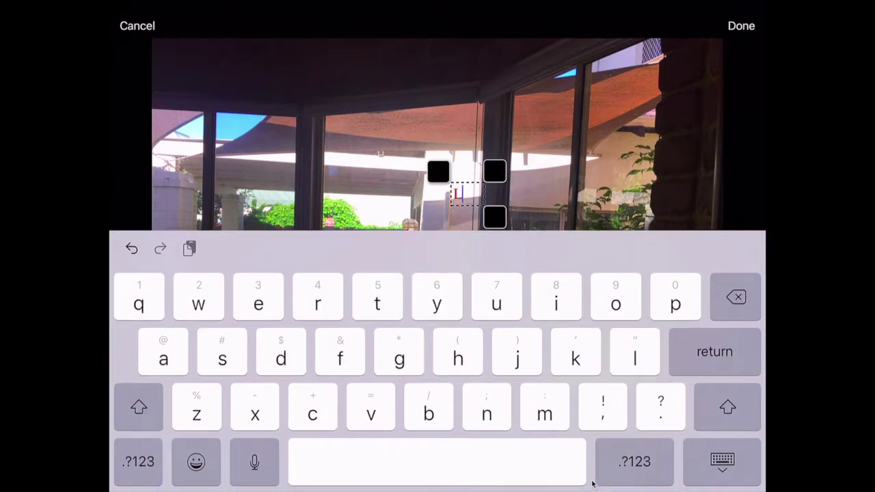
pyautogui.write('ight nee')
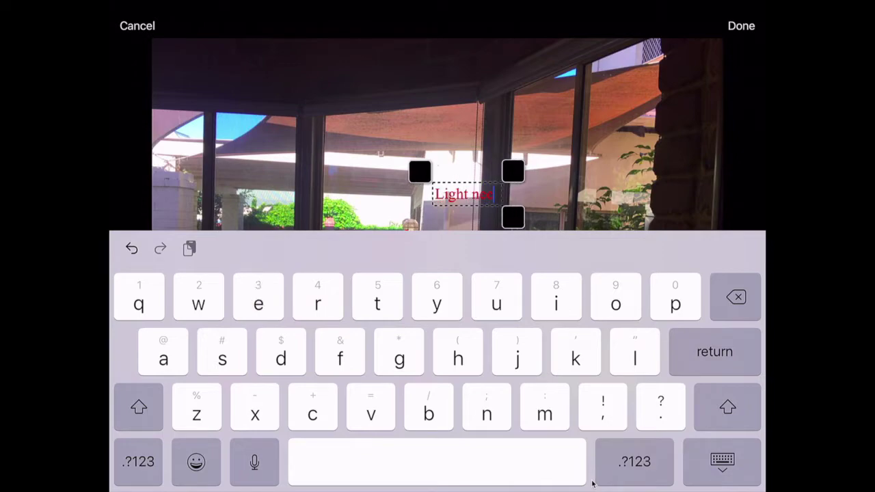
pyautogui.write('ds mep')
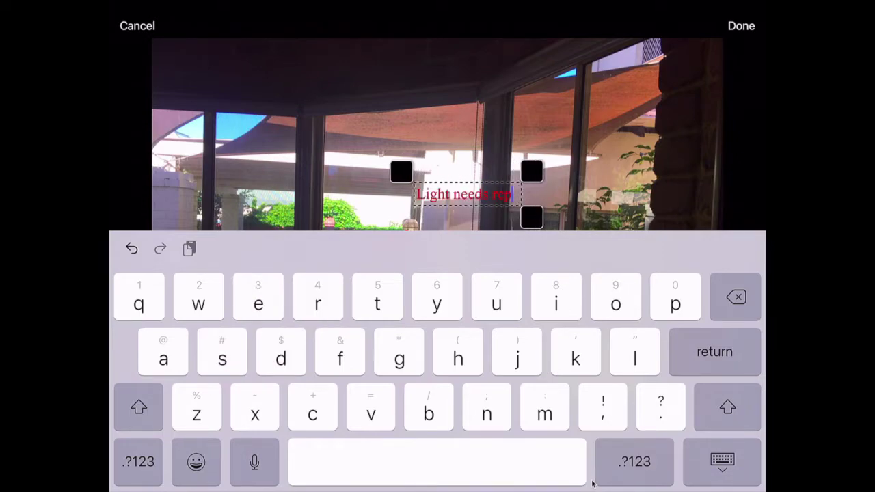
pyautogui.write('air')
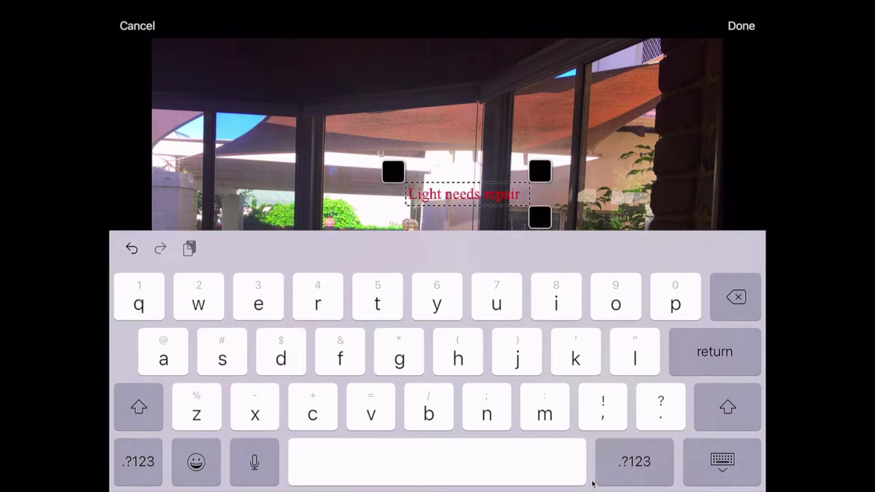
pyautogui.press('Return')
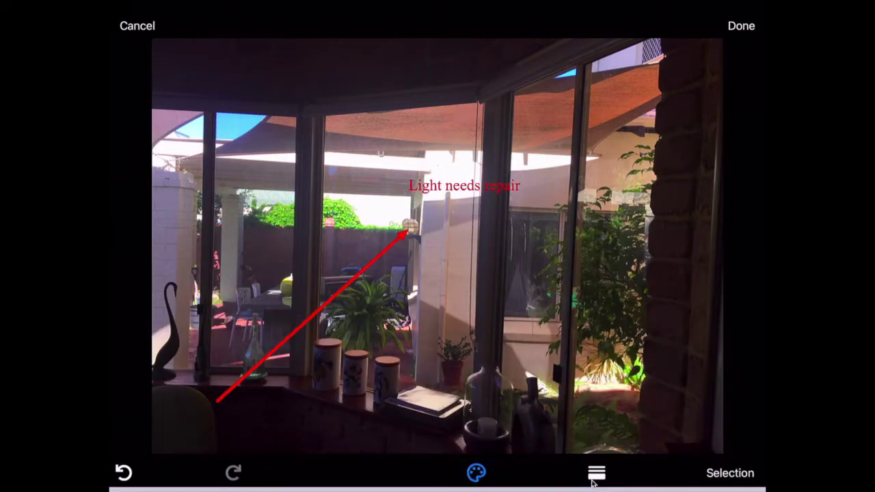
pyautogui.moveTo(468, 195); pyautogui.dragTo(292, 427)
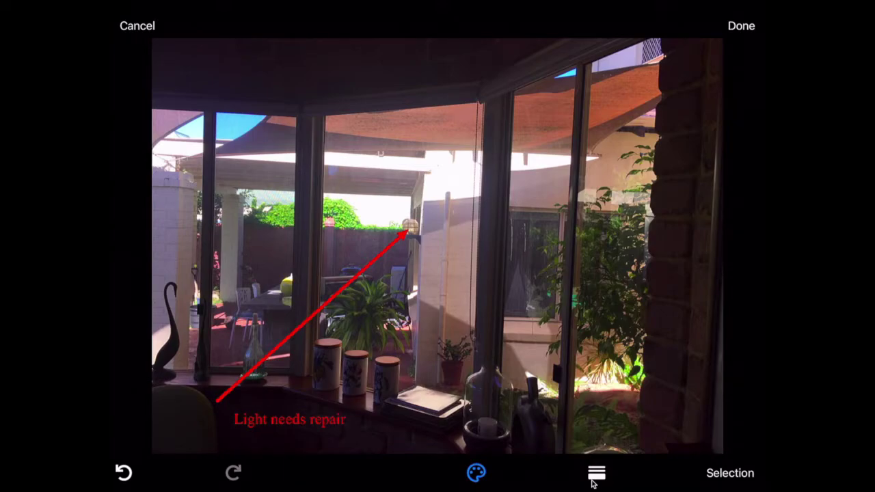
# Draw a freehand red circle around the wall light area with the Pen tool and save the marked-up photo.
pyautogui.click(593, 481)
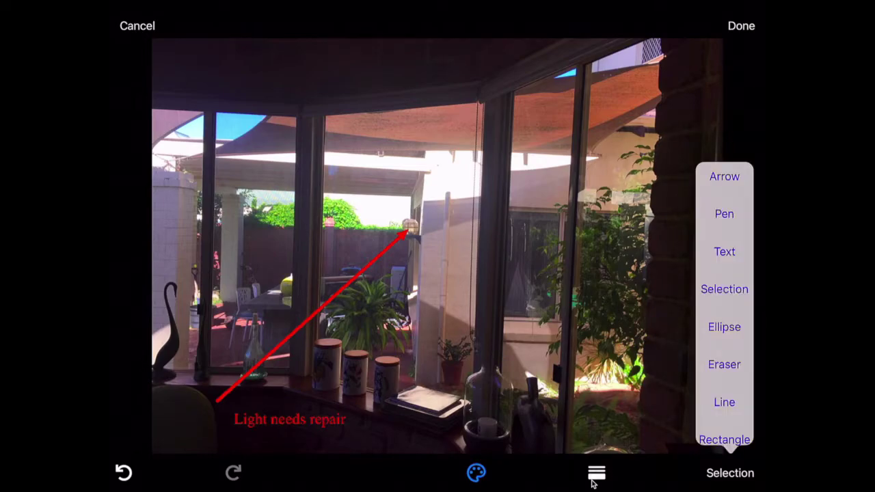
pyautogui.click(724, 214)
pyautogui.moveTo(372, 245)
pyautogui.mouseDown()
pyautogui.moveTo(402, 151)
pyautogui.moveTo(514, 284)
pyautogui.moveTo(387, 267)
pyautogui.mouseUp()
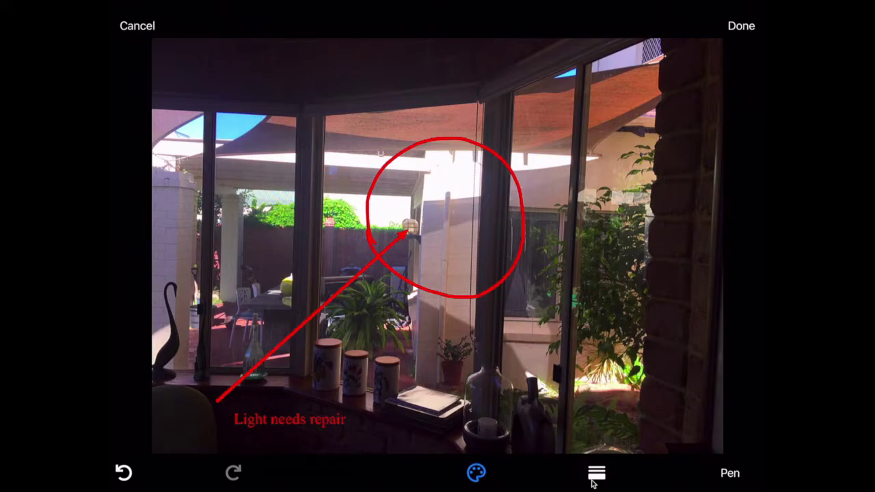
pyautogui.press('Return')
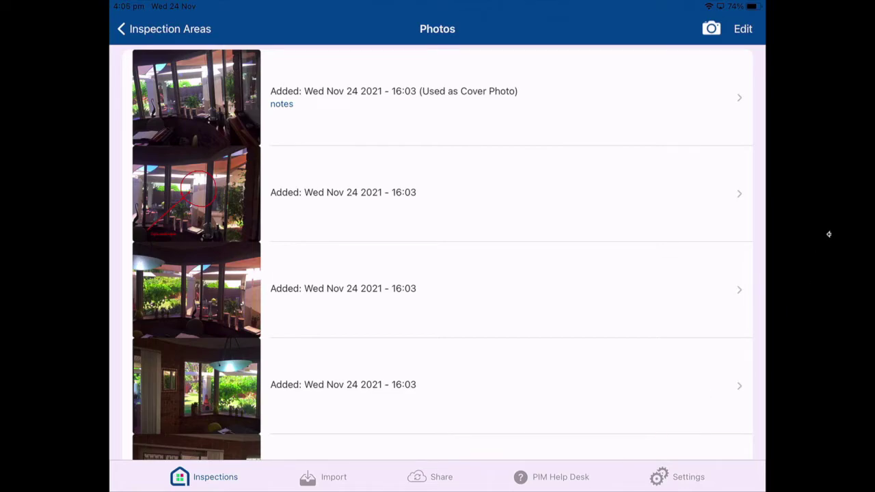
# Select the second and fourth Exterior of Building photos and start a Cirrus8 work request with them.
pyautogui.click(746, 34)
pyautogui.click(140, 193)
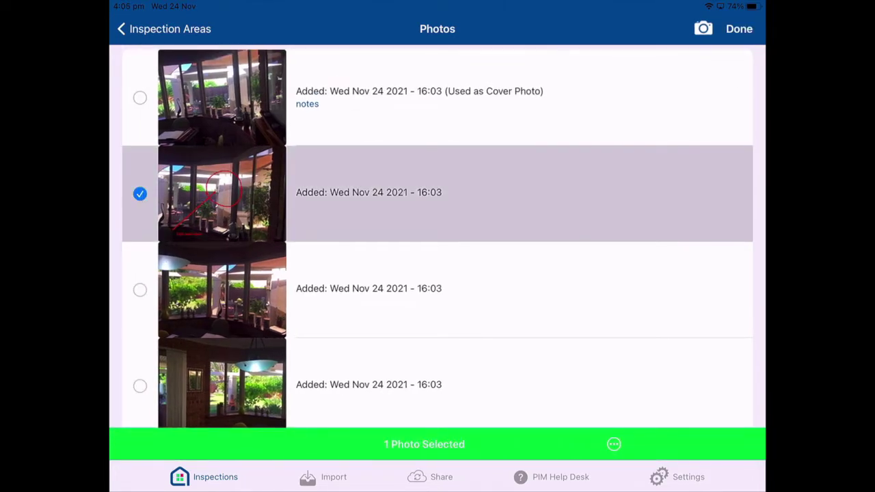
pyautogui.click(140, 385)
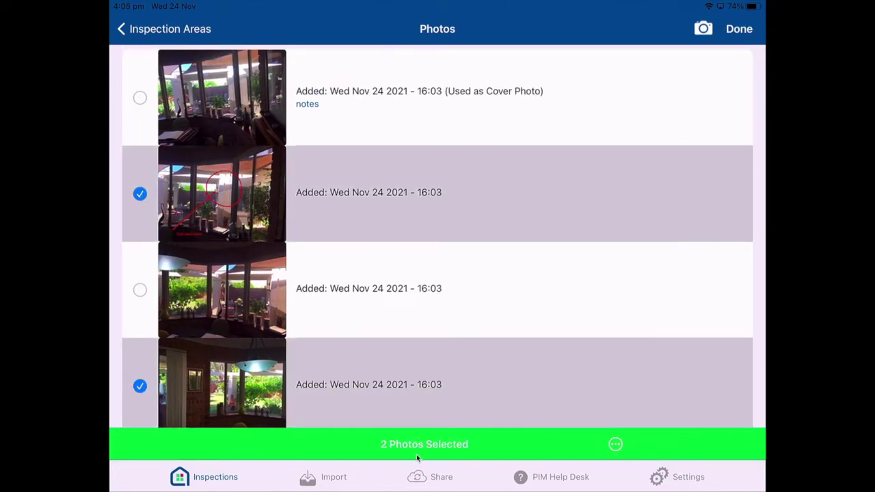
pyautogui.click(608, 448)
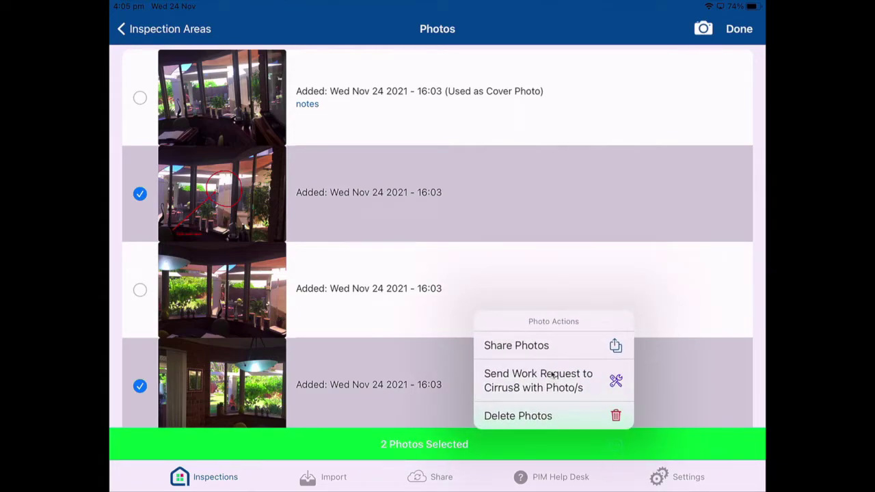
pyautogui.click(585, 388)
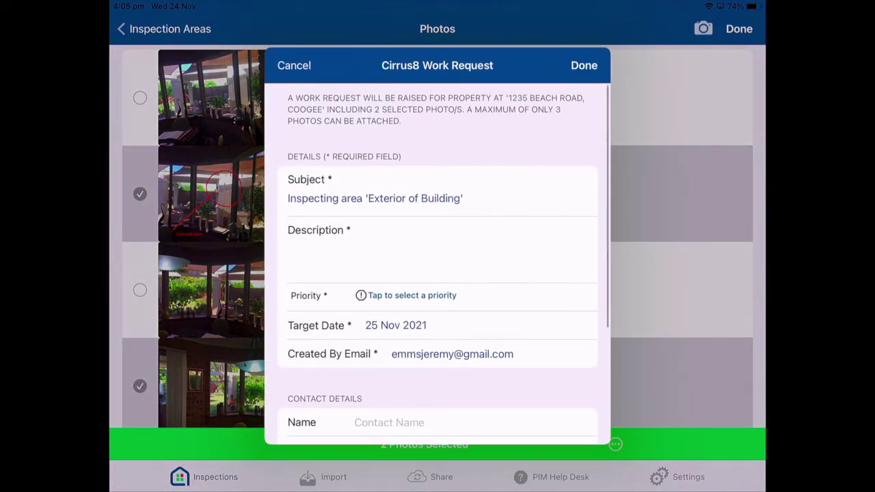
# Describe the work as "The Light Needs Repair It's Not Just The Bulb It Definitely Needs A New Fitting Get Some Quotes Organise" and set Medium priority.
pyautogui.click(386, 266)
pyautogui.click(253, 464)
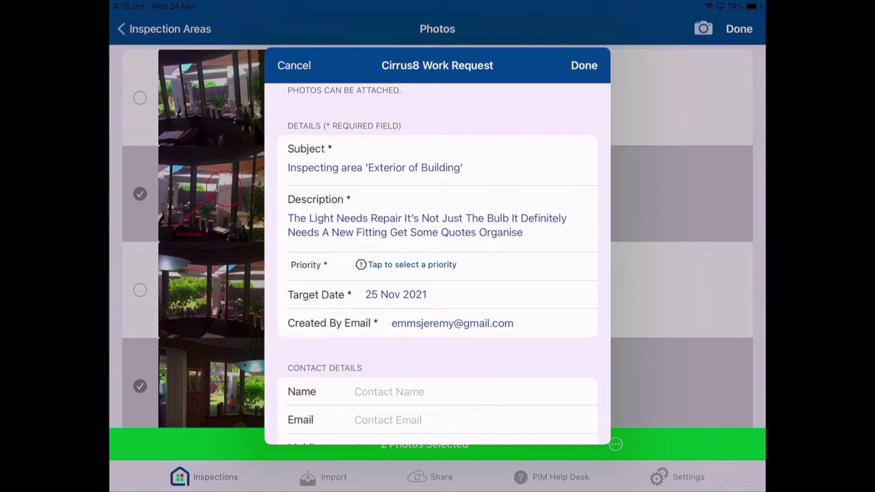
pyautogui.click(423, 266)
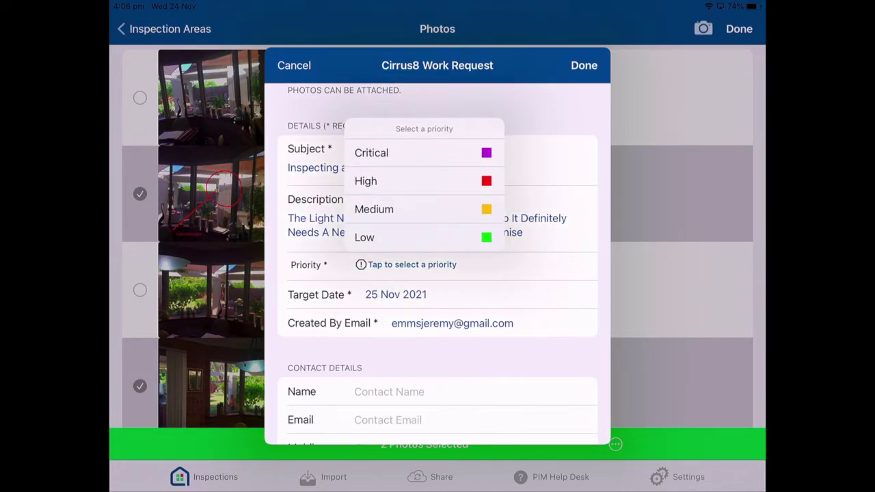
pyautogui.click(383, 209)
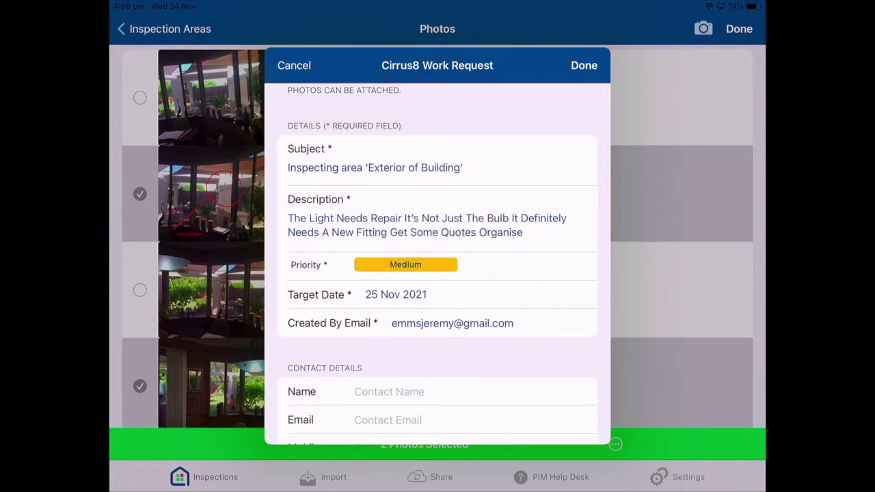
# Check the remaining contact and property details of the work request and submit it to Cirrus8.
pyautogui.scroll(-4, 437, 266)
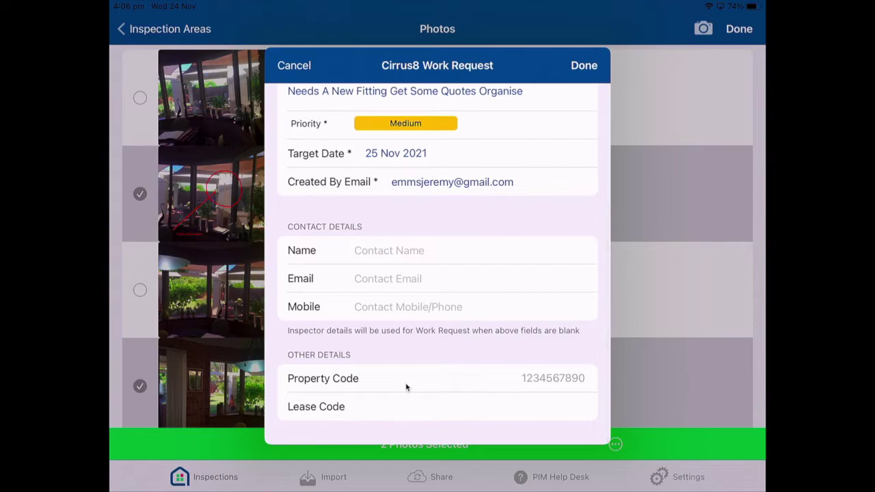
pyautogui.scroll(2, 405, 388)
pyautogui.scroll(3, 406, 388)
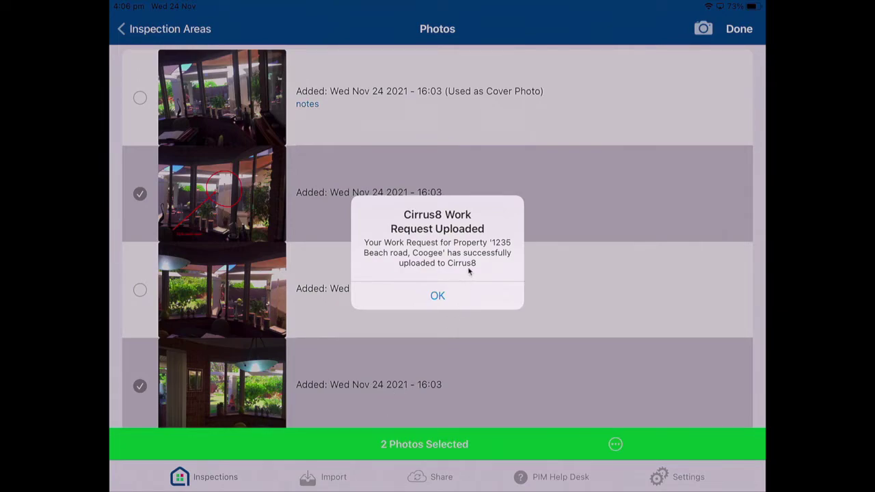
pyautogui.click(437, 296)
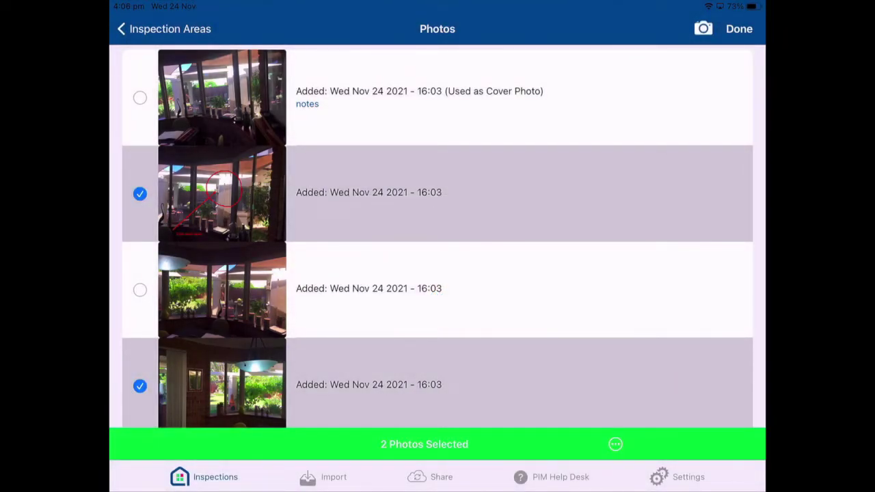
# Finish photo selection, return to the inspection areas and collapse the Exterior of Building area.
pyautogui.click(739, 29)
pyautogui.click(164, 29)
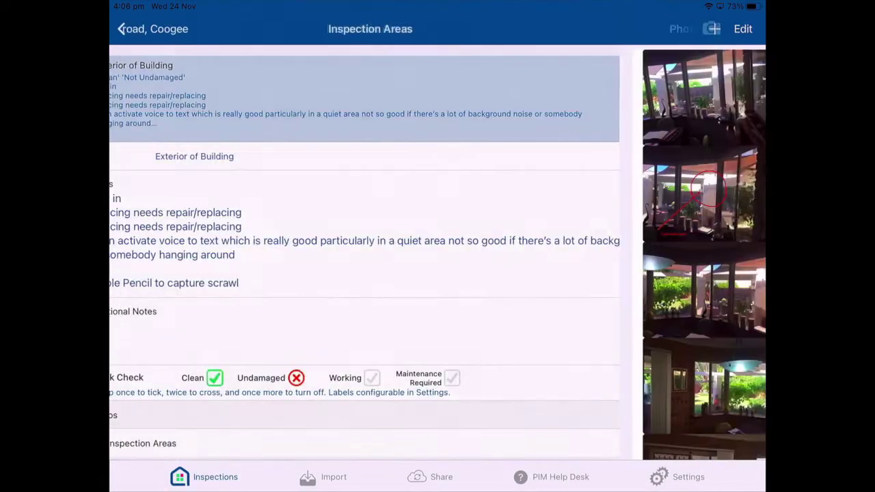
pyautogui.click(734, 98)
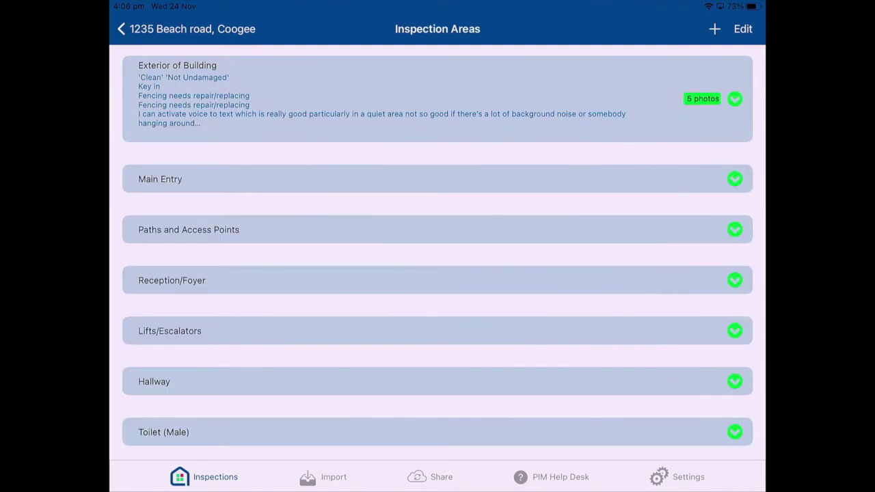
# Look through the Main Entry area and its list of sub inspection areas, closing the area when finished.
pyautogui.click(437, 179)
pyautogui.scroll(-3, 437, 273)
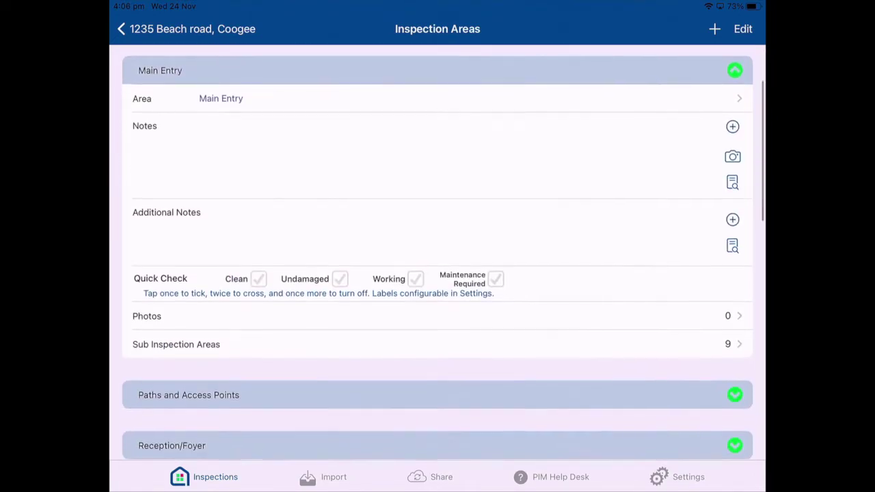
pyautogui.scroll(-2, 438, 273)
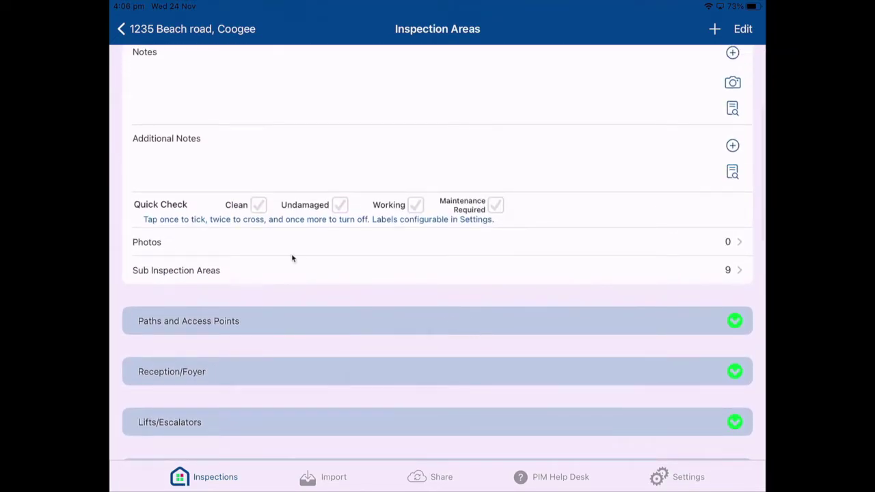
pyautogui.click(191, 271)
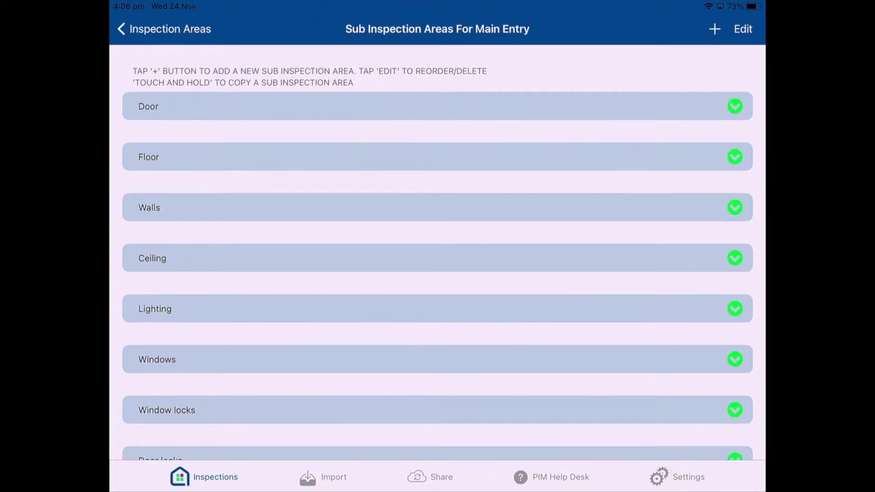
pyautogui.scroll(-3, 437, 273)
pyautogui.scroll(3, 437, 274)
pyautogui.click(164, 29)
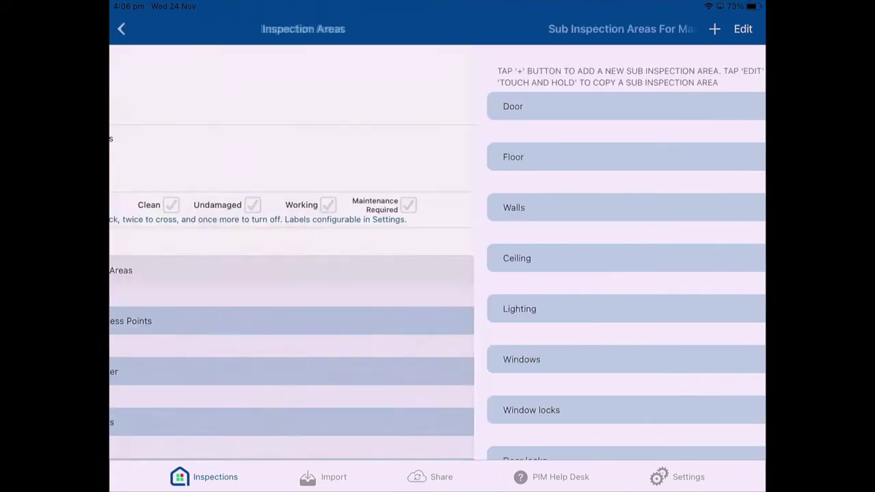
pyautogui.scroll(3, 437, 273)
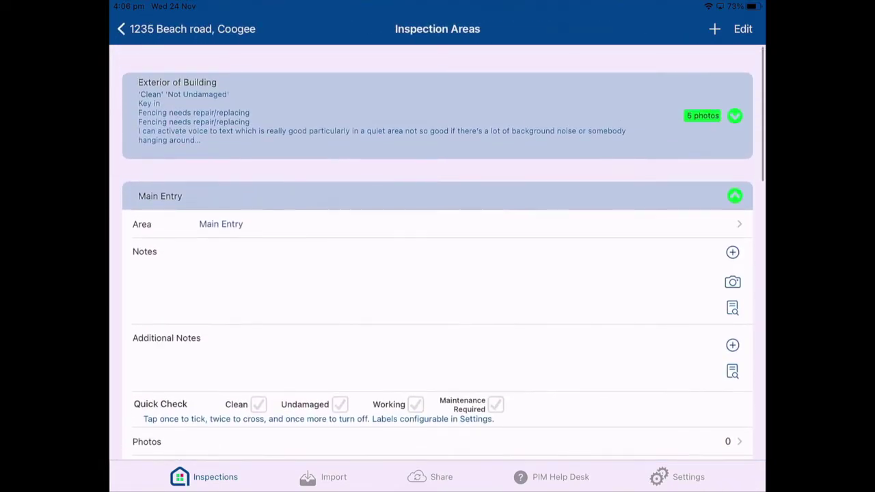
pyautogui.click(733, 191)
# Fill the Maintenance Required notes with "Fencing needs repair/replacing" by expanding the shorthand "Fence", and collapse the area.
pyautogui.scroll(-15, 437, 273)
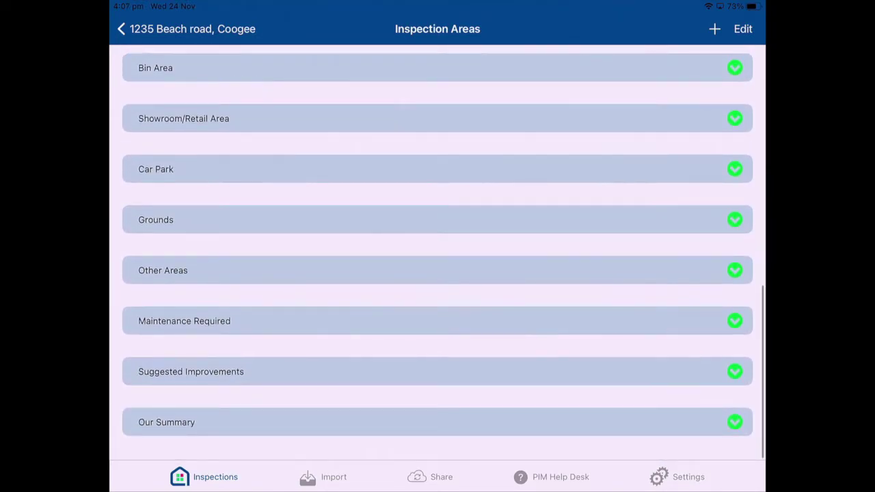
pyautogui.click(734, 320)
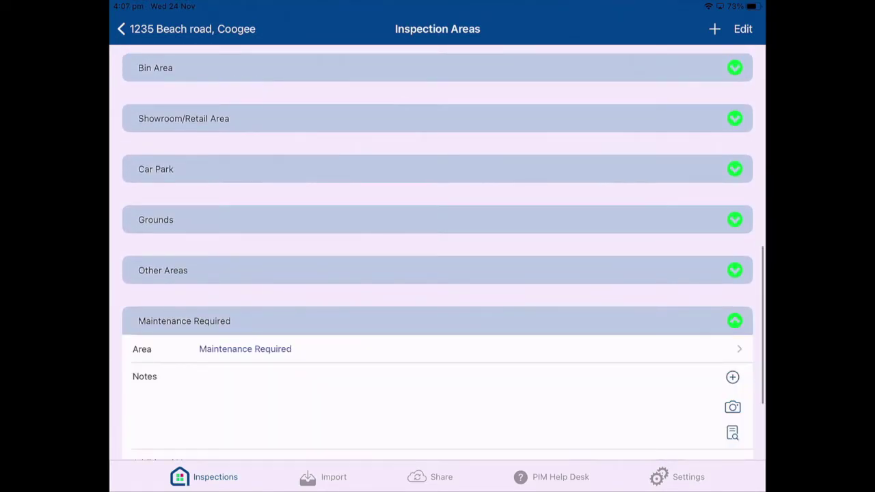
pyautogui.click(342, 287)
pyautogui.write('Fence')
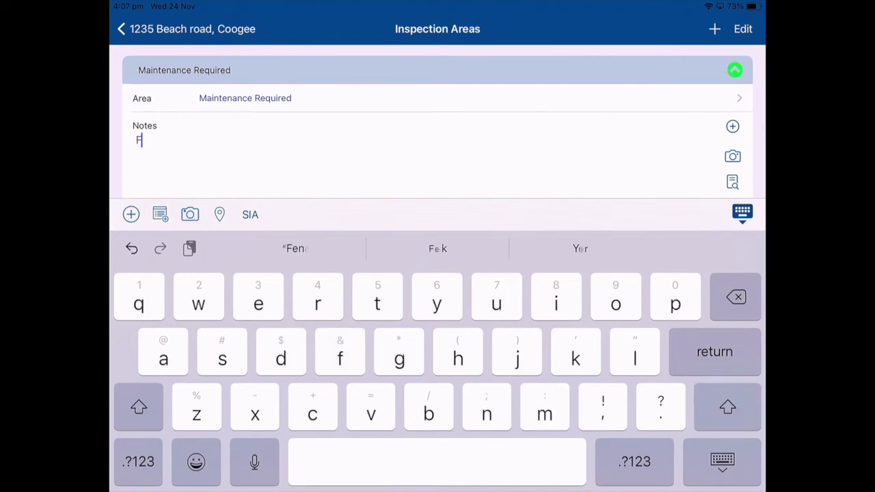
pyautogui.click(166, 140)
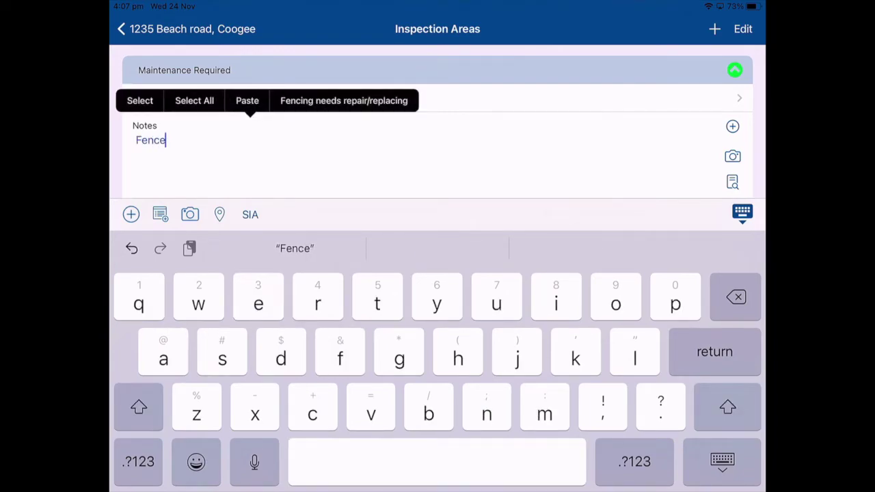
pyautogui.click(345, 100)
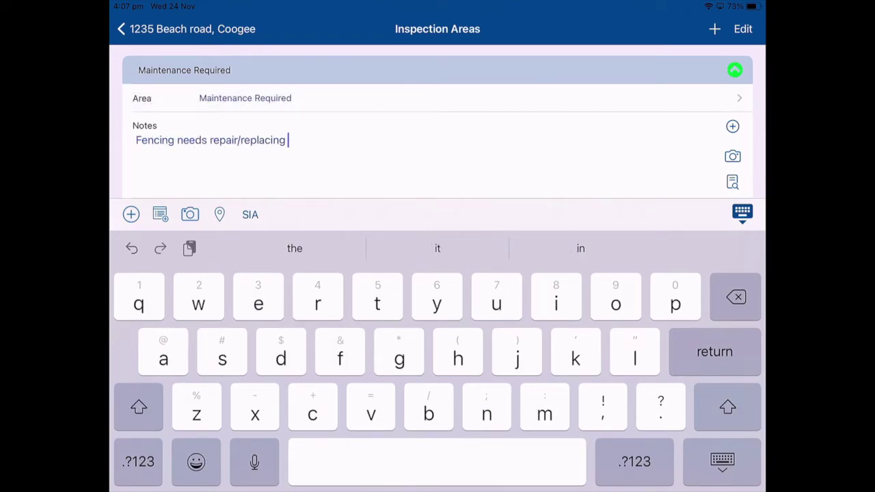
pyautogui.click(734, 70)
# Fill the Our Summary notes with "A lovely inspection, no problems to report" by expanding the shorthand "Aok", and collapse the area.
pyautogui.click(734, 421)
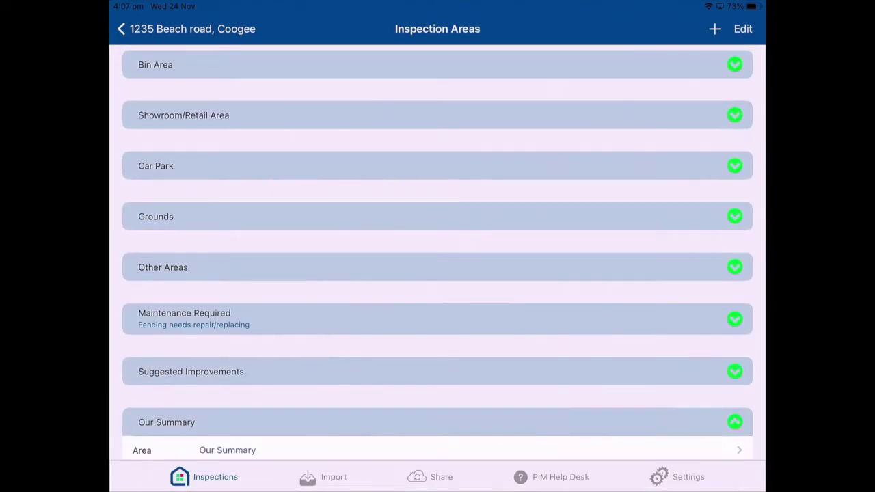
pyautogui.click(205, 373)
pyautogui.write('Aok')
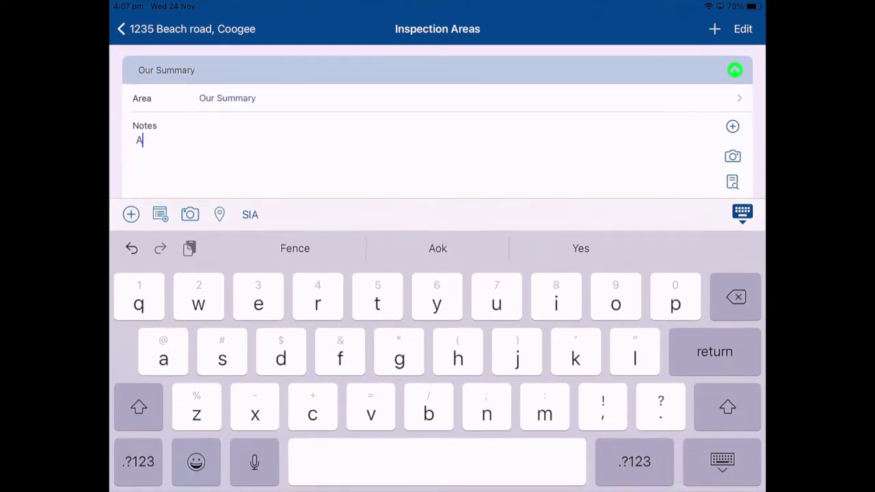
pyautogui.click(155, 140)
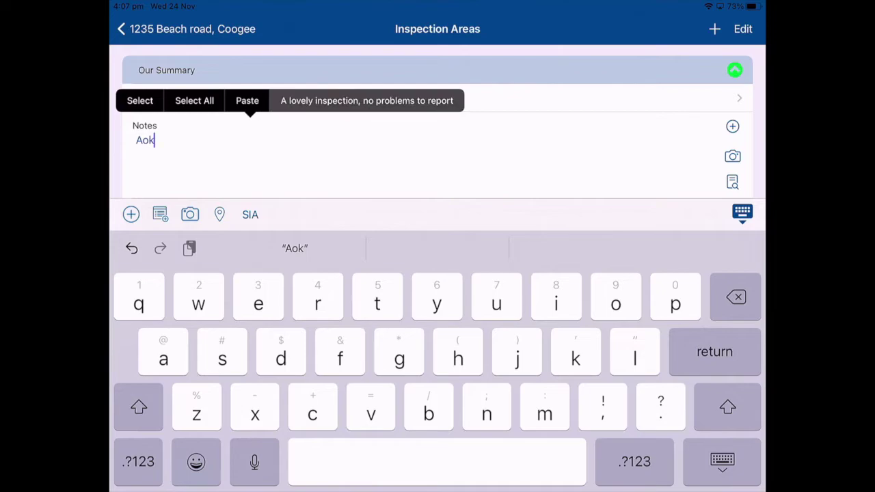
pyautogui.click(367, 100)
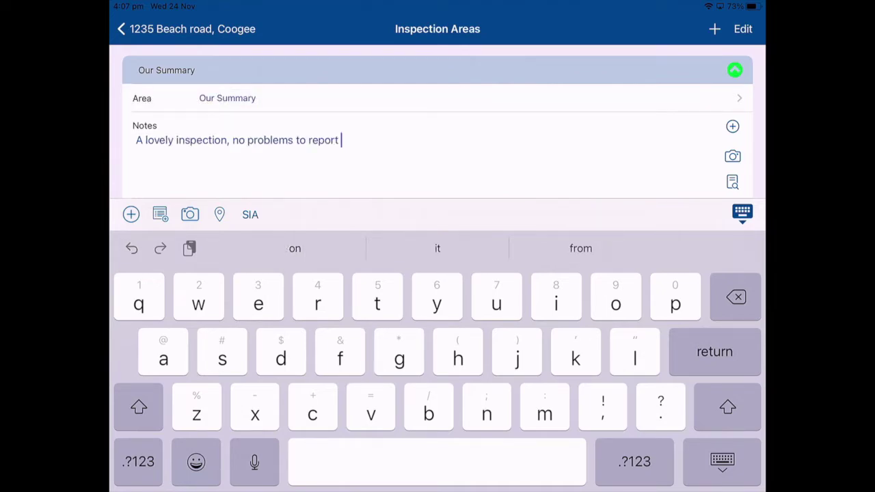
pyautogui.click(437, 69)
# Return to the property's inspection details and submit the inspection to generate its report.
pyautogui.scroll(10, 437, 273)
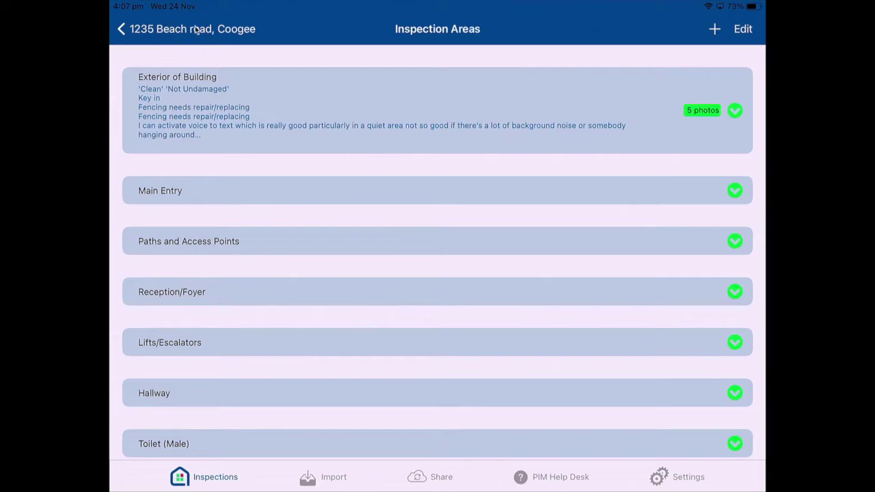
pyautogui.click(153, 30)
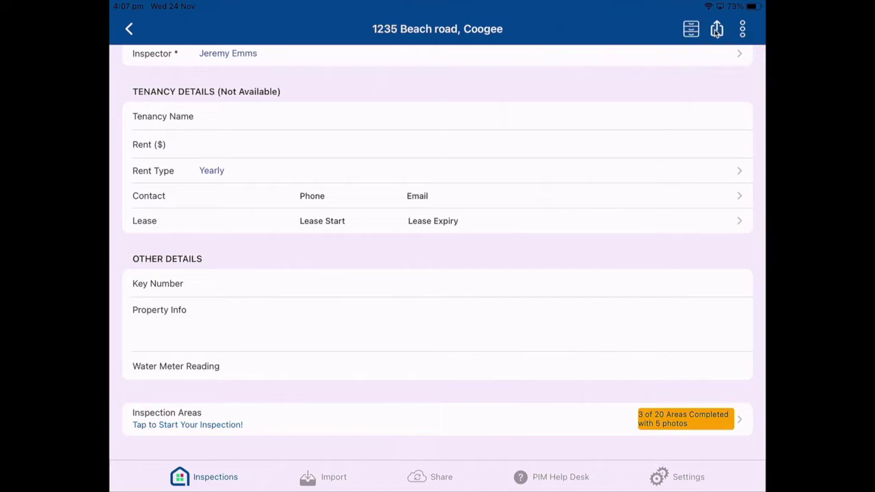
pyautogui.click(716, 30)
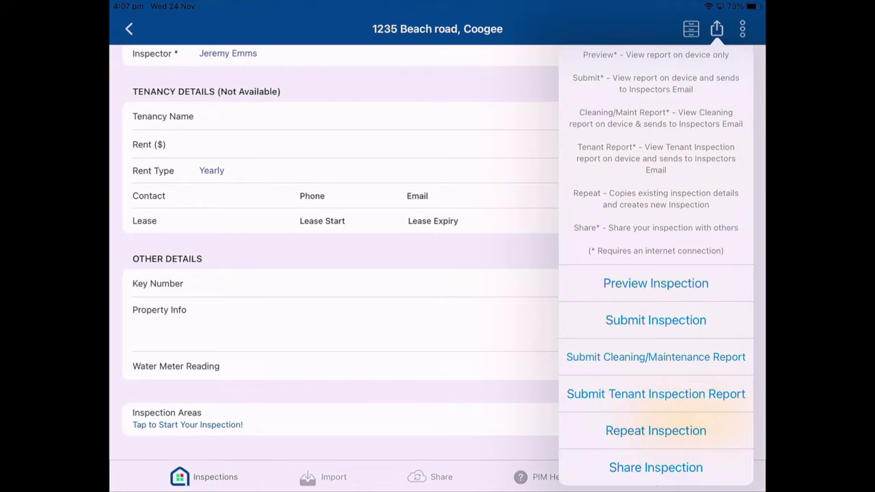
pyautogui.click(626, 333)
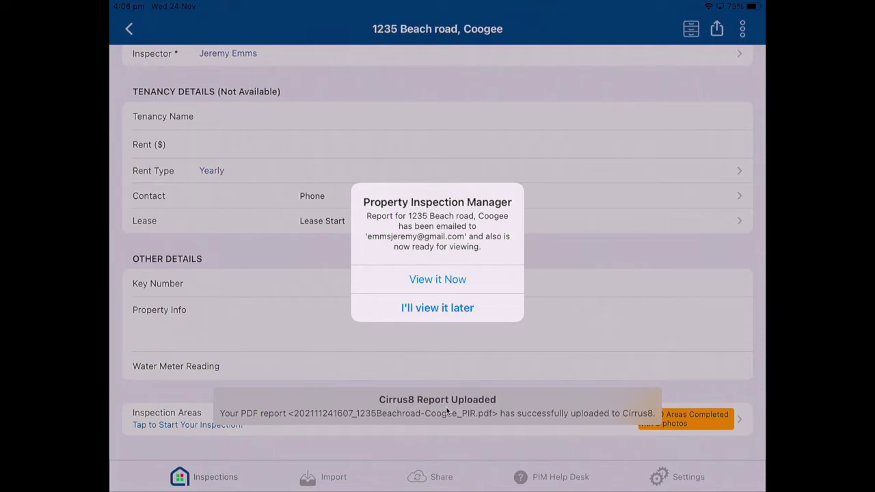
# View the submitted Commercial Inspection Report from the cover page through the summary, detailed observations and photos, and close it.
pyautogui.click(437, 278)
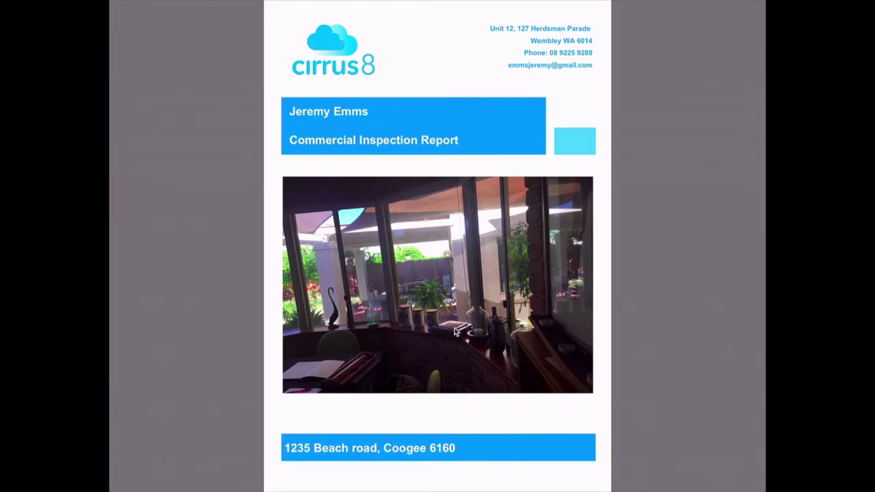
pyautogui.press('Right')
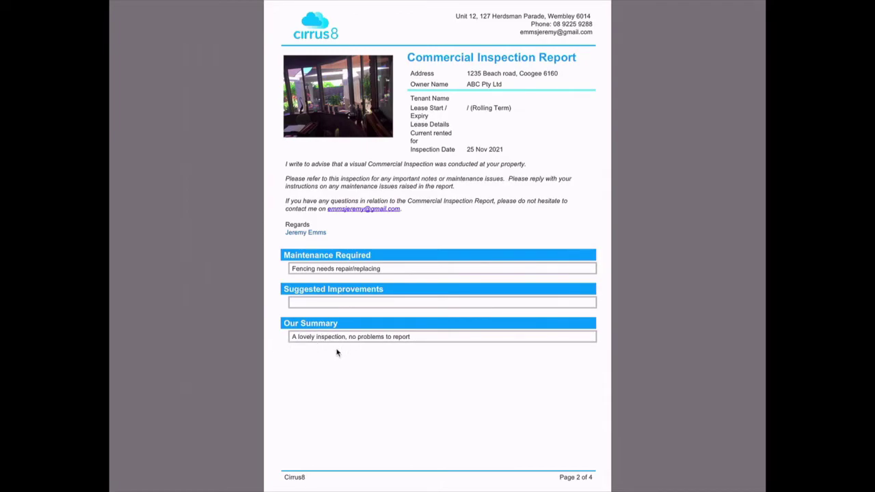
pyautogui.hscroll(5, 336, 352)
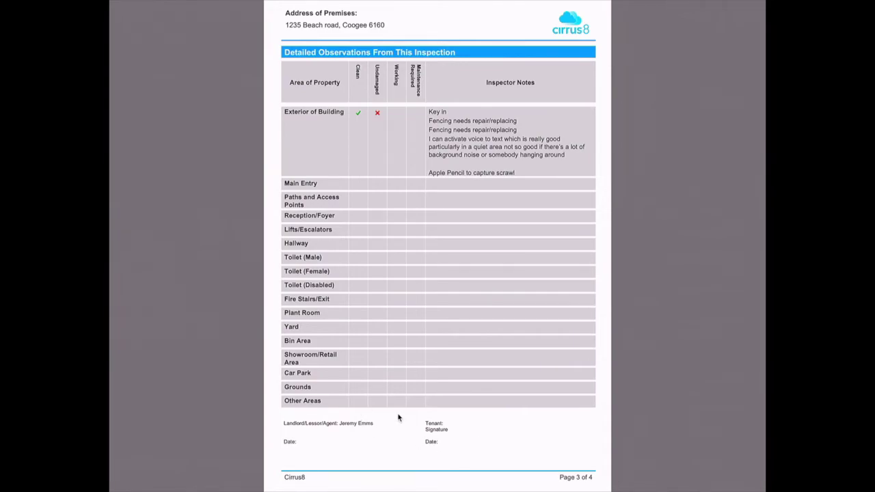
pyautogui.press('Right')
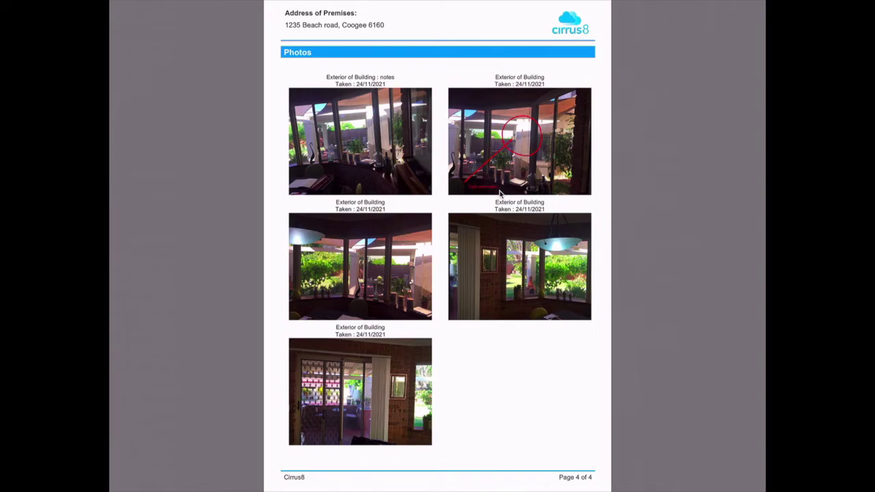
pyautogui.click(515, 166)
pyautogui.click(133, 14)
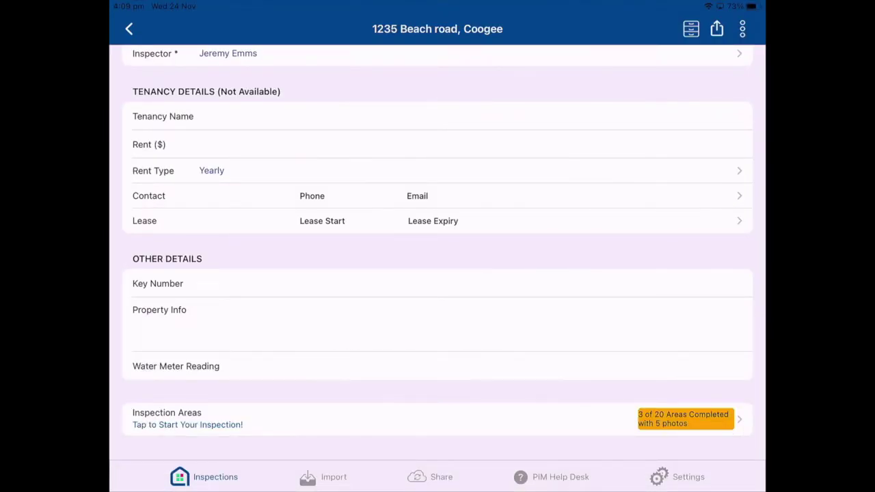
# Change the inspection's type to Property Condition Report in the Inspection Details of the 1235 Beach road property.
pyautogui.scroll(4, 507, 186)
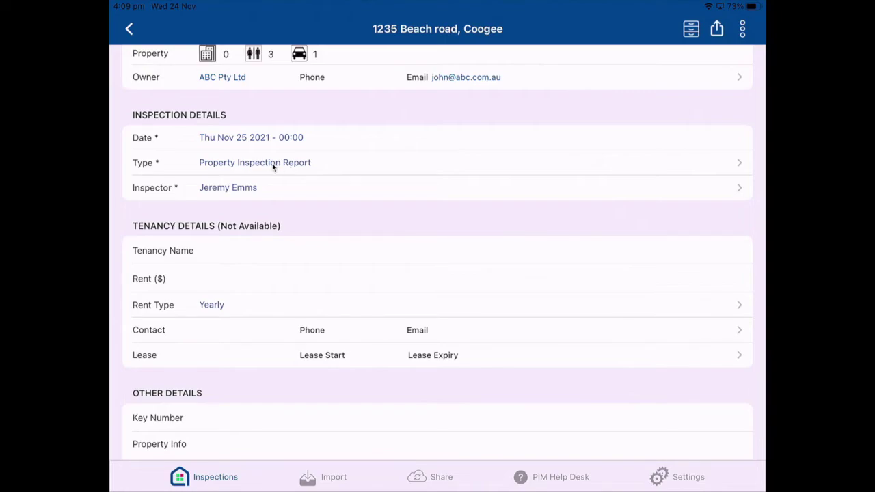
pyautogui.click(192, 166)
pyautogui.click(205, 109)
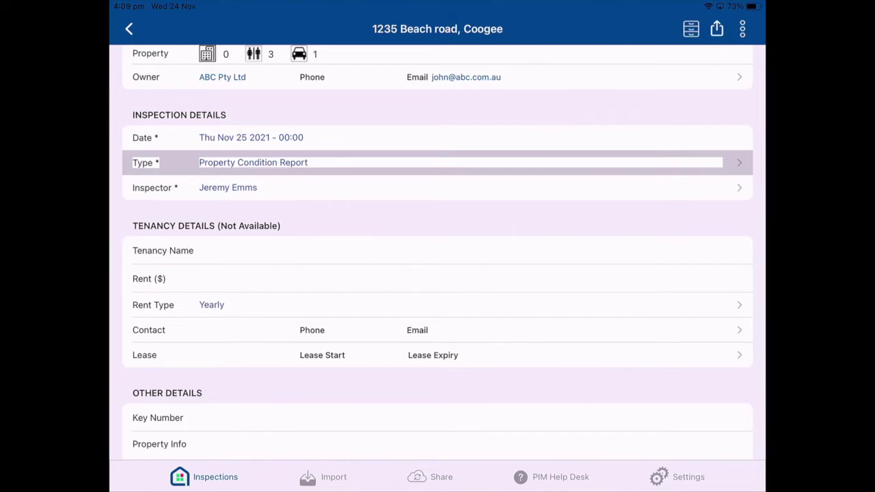
pyautogui.scroll(4, 437, 273)
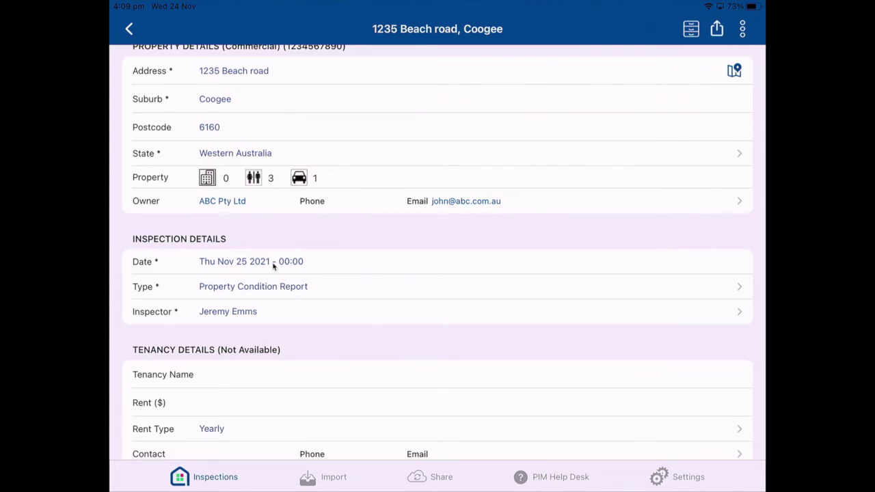
# Open the Contact Us form including diagnostics from the PIM Help Desk and send it.
pyautogui.click(559, 486)
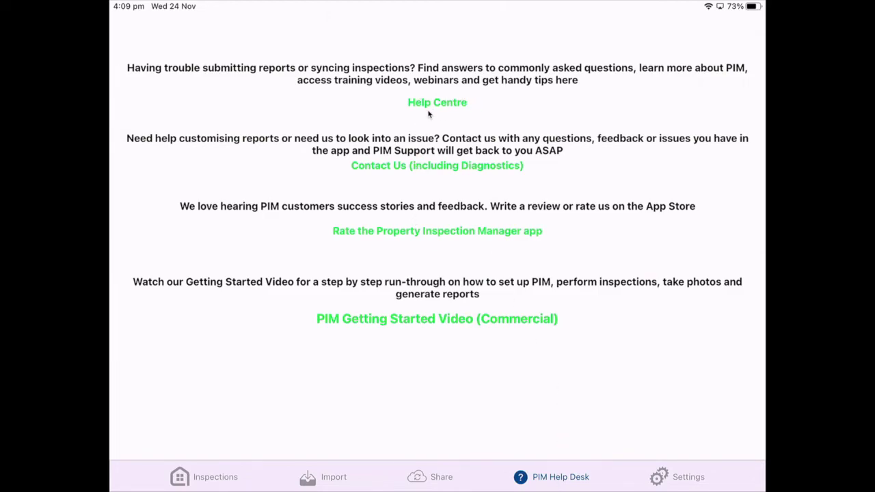
pyautogui.click(419, 167)
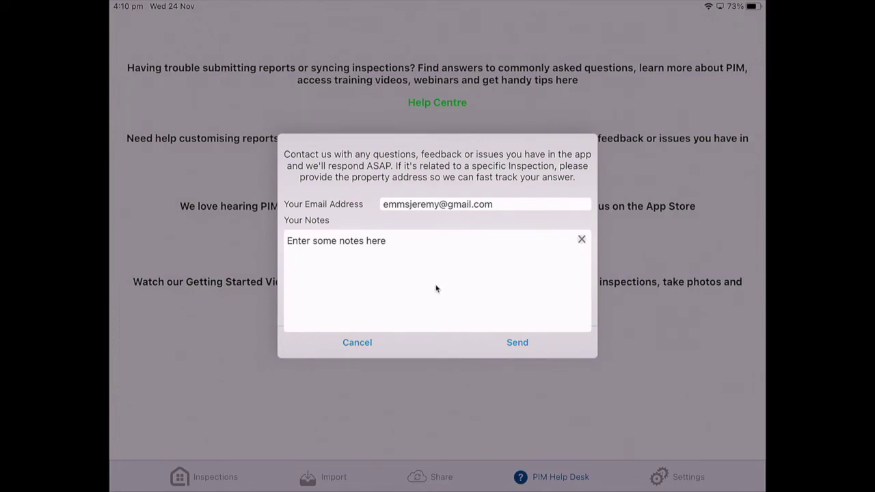
pyautogui.click(529, 350)
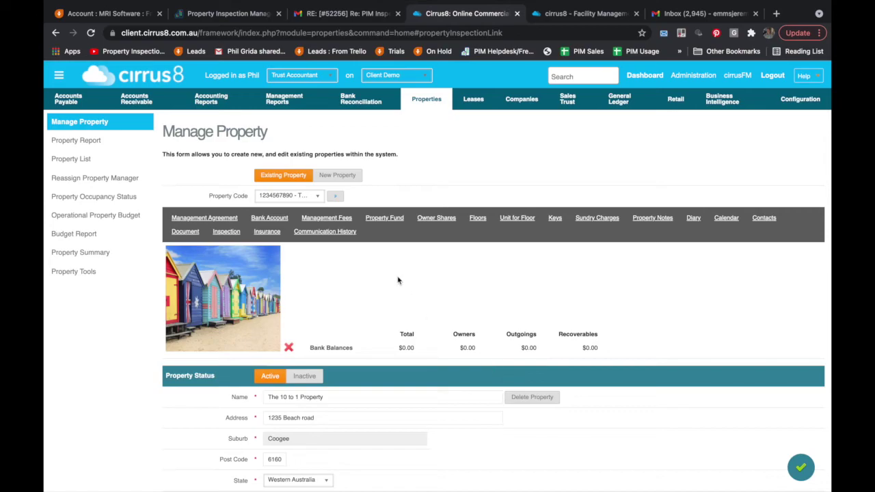
# Switch to Cirrus8 and download the document attached to the property's completed inspection of 25/11/2021.
pyautogui.scroll(-1, 398, 280)
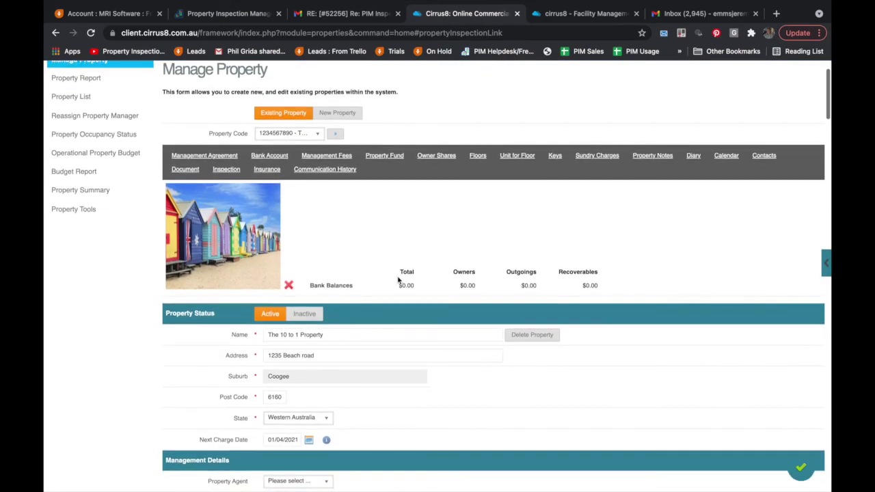
pyautogui.scroll(-1, 400, 278)
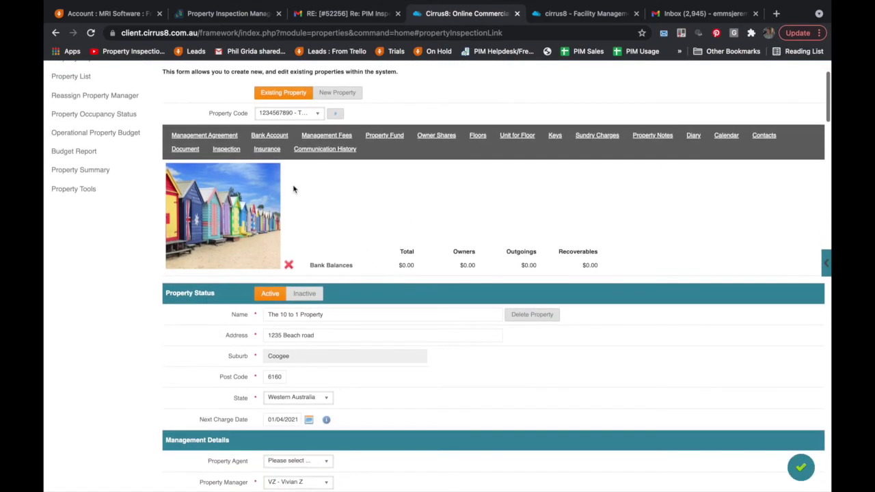
pyautogui.click(225, 149)
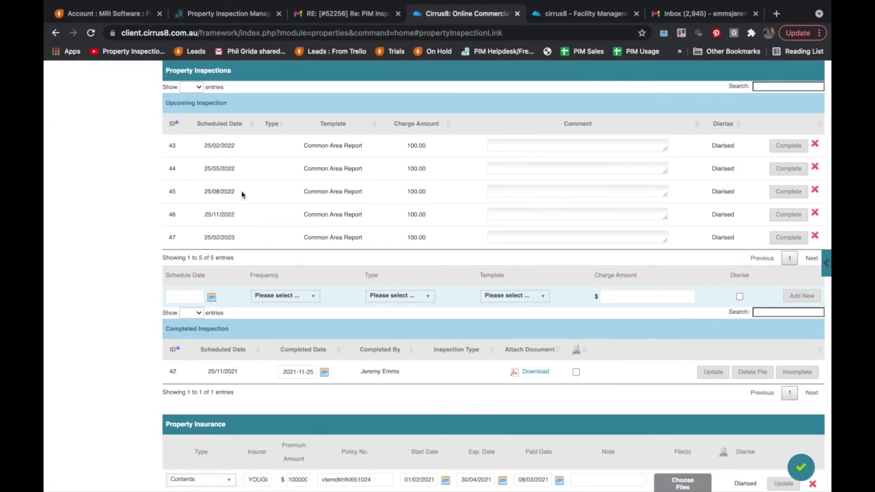
pyautogui.scroll(-1, 236, 352)
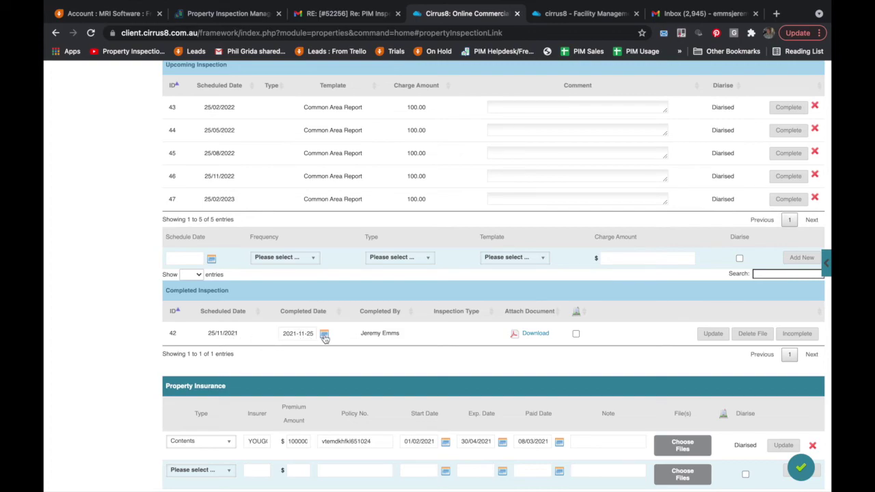
pyautogui.click(535, 334)
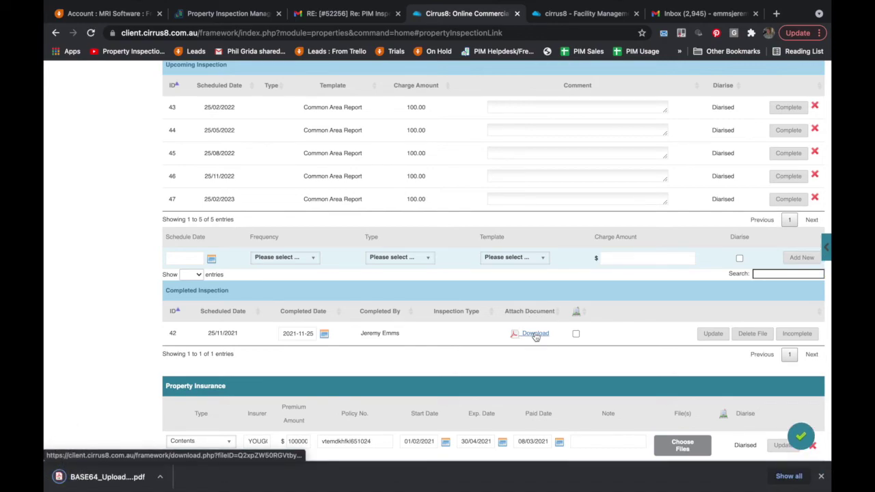
# Open the downloaded inspection report PDF and review its maintenance notes, summary and photo pages.
pyautogui.click(89, 477)
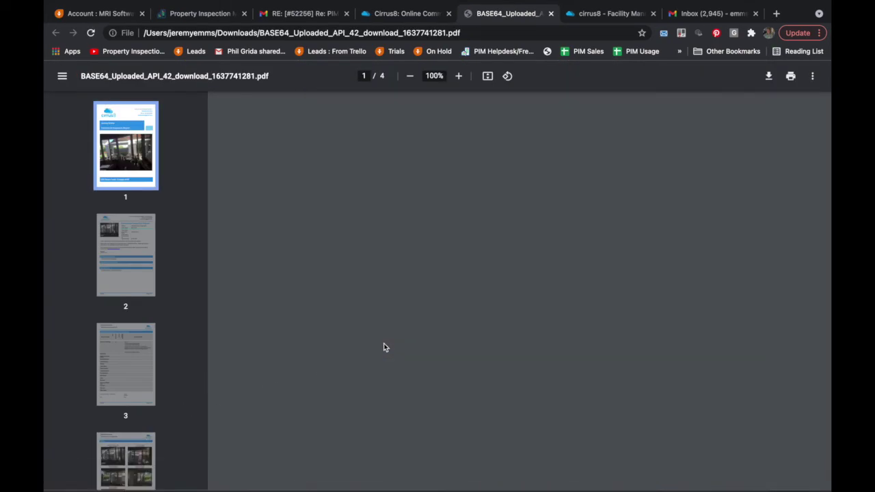
pyautogui.scroll(-3, 384, 349)
pyautogui.scroll(-20, 384, 348)
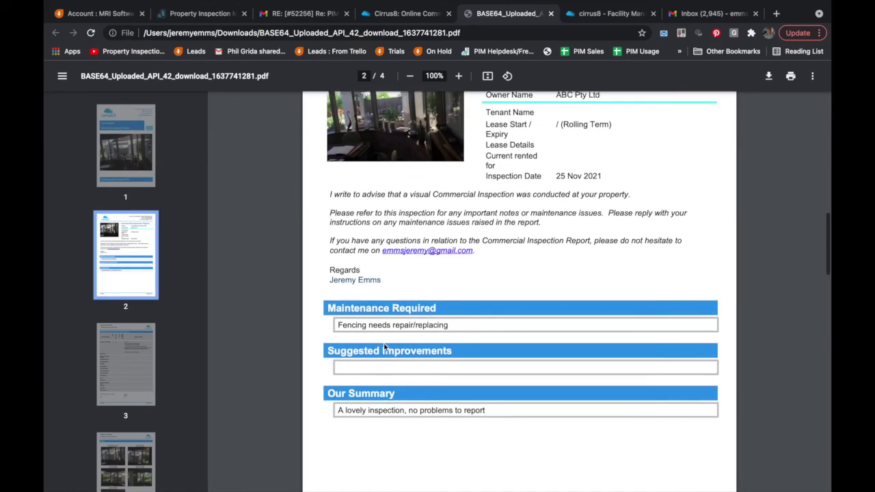
pyautogui.scroll(-10, 384, 348)
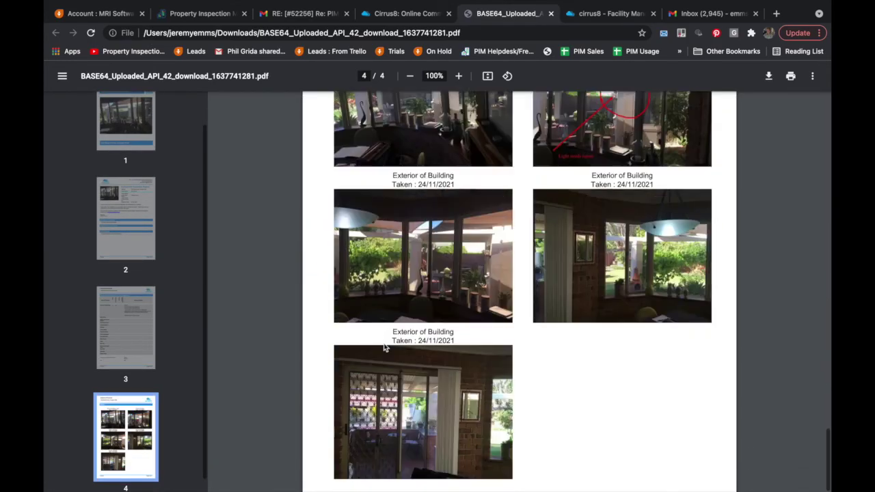
pyautogui.scroll(20, 384, 348)
# Switch to Cirrus8 Facilities Manager, open the work request for The 10 to 1 Property and read its subject and description.
pyautogui.hotkey('ctrl', 'Tab')
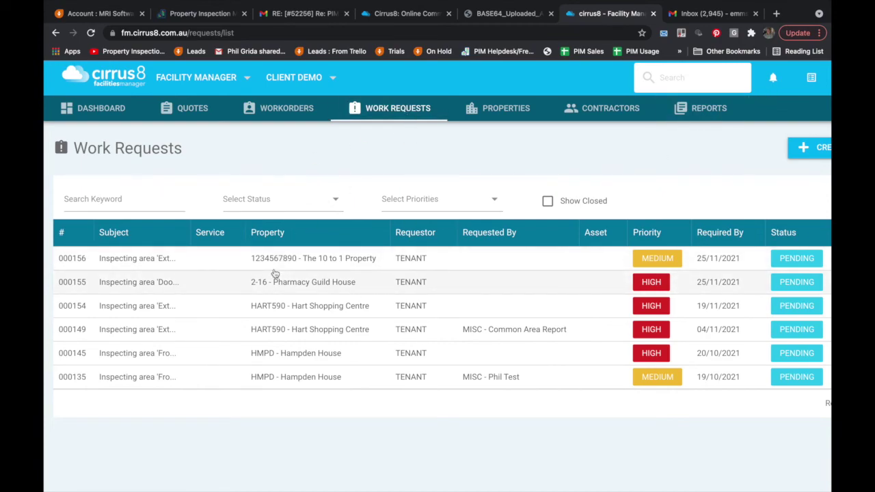
pyautogui.click(148, 265)
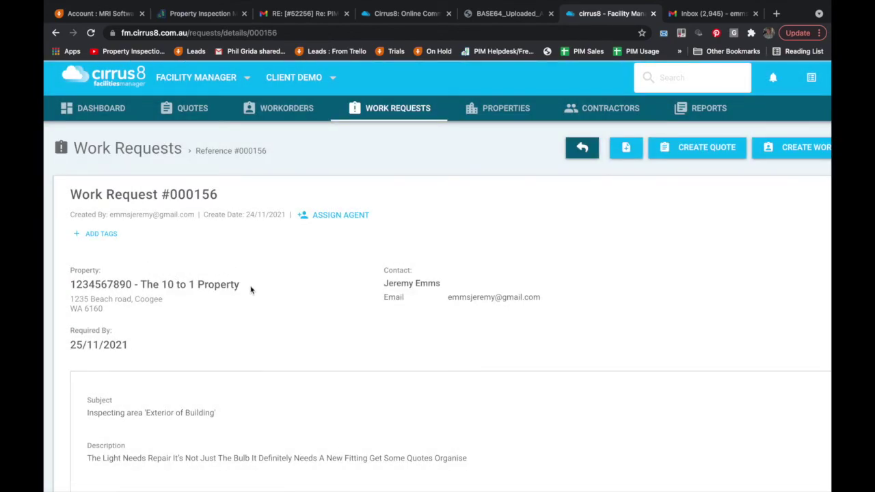
pyautogui.scroll(-4, 250, 289)
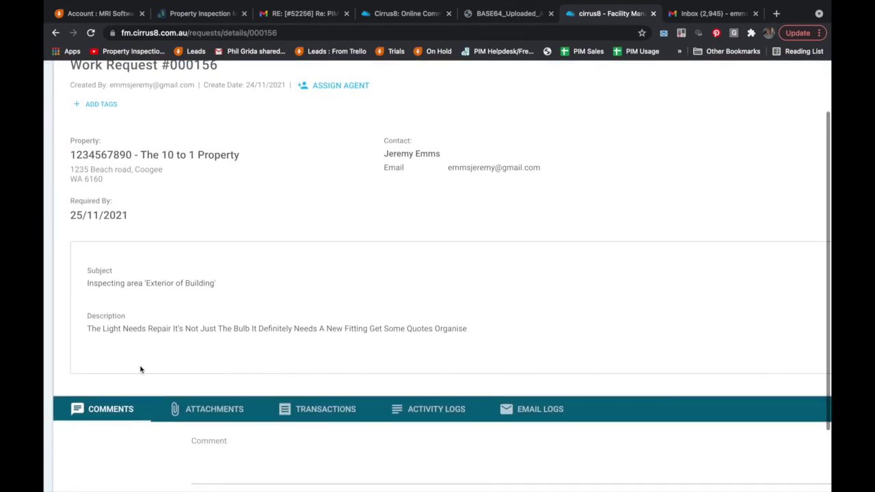
pyautogui.scroll(-1, 173, 340)
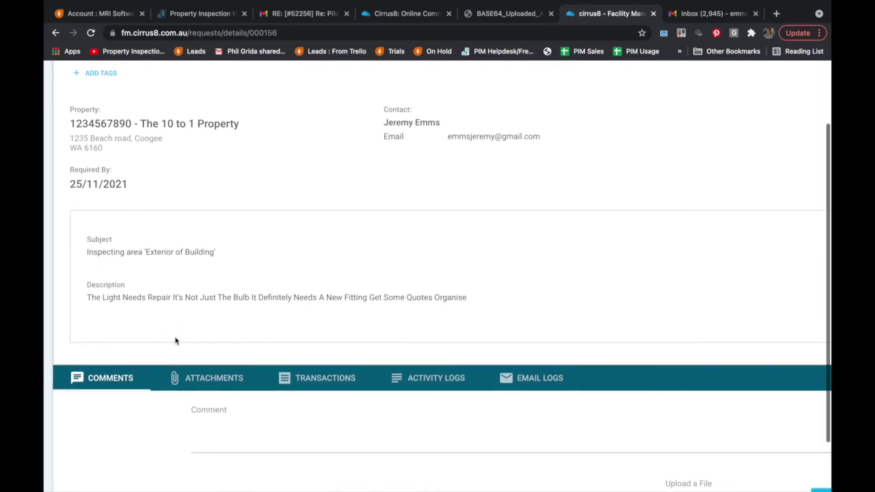
# Show the work request's attachments, preview the unedited Exterior of Building photo in full, and close the preview.
pyautogui.click(212, 372)
pyautogui.scroll(-4, 212, 376)
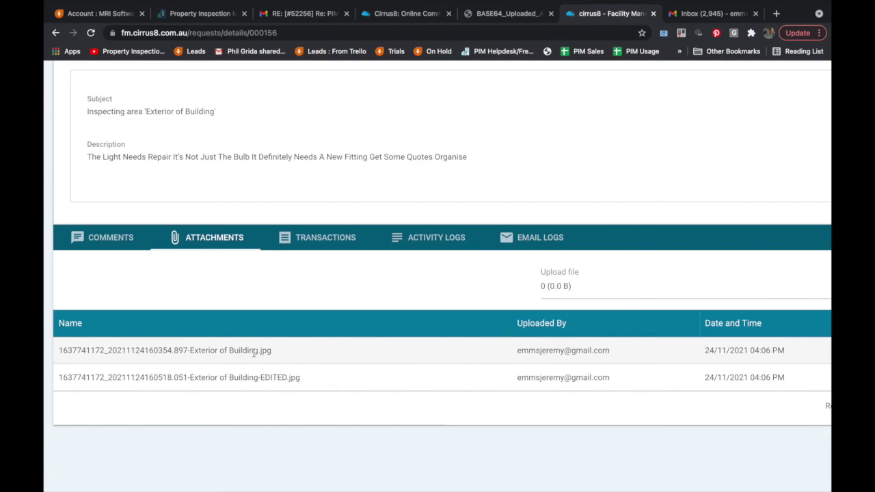
pyautogui.hscroll(5, 445, 357)
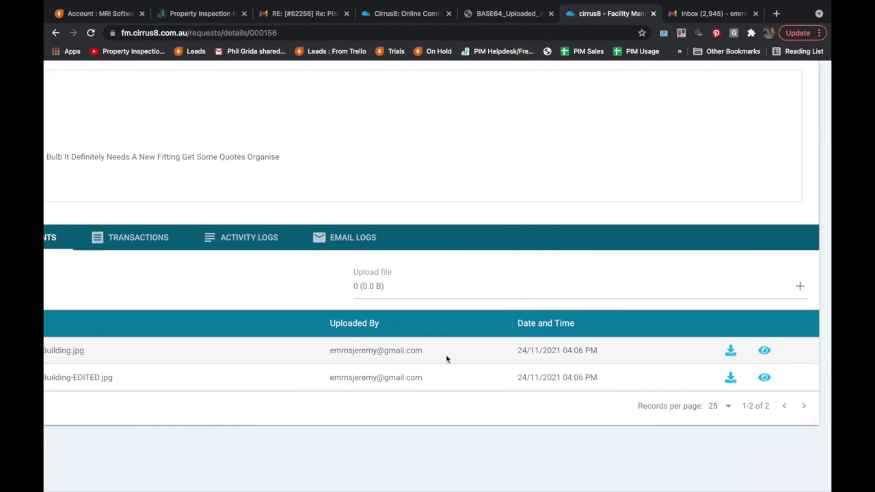
pyautogui.click(765, 352)
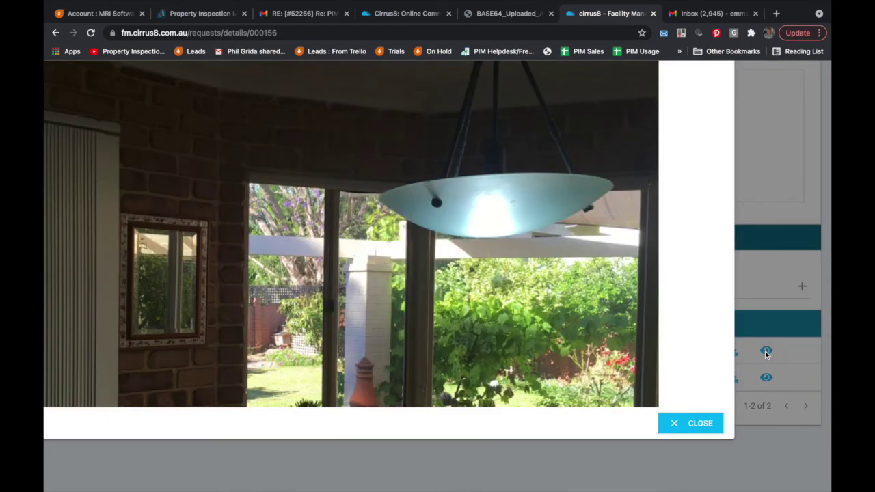
pyautogui.scroll(-2, 508, 320)
pyautogui.scroll(-4, 509, 320)
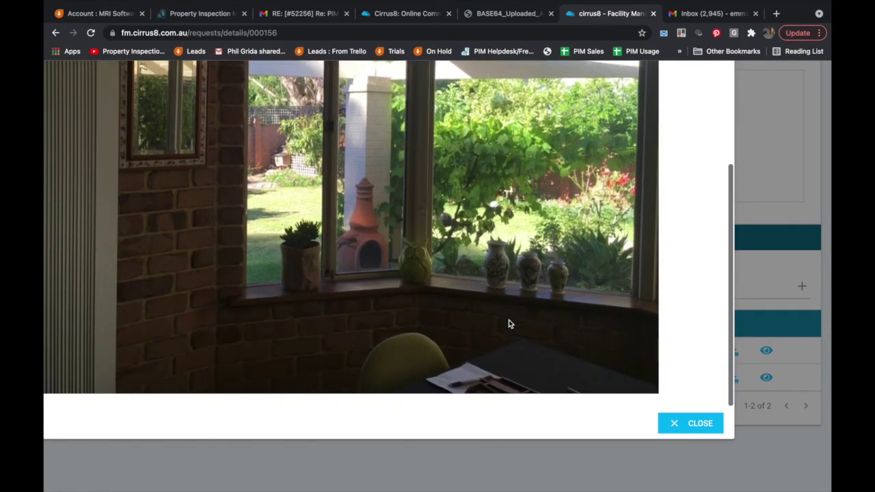
pyautogui.scroll(5, 508, 320)
pyautogui.click(690, 424)
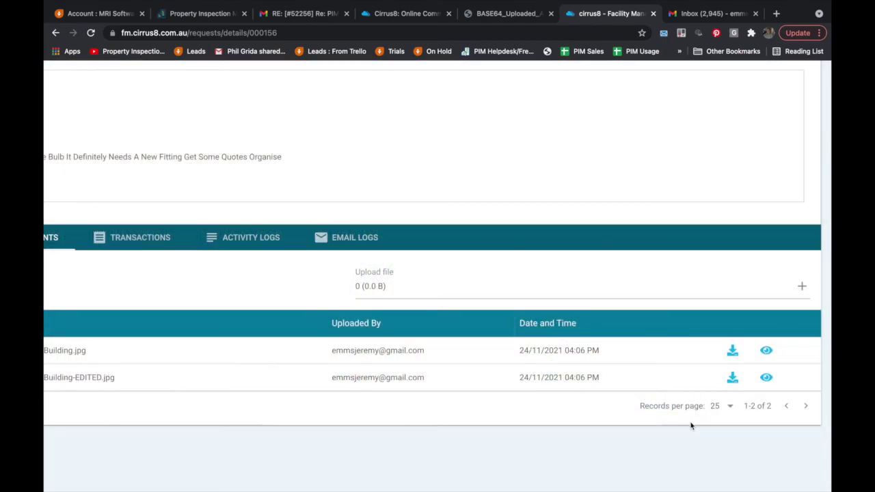
# Zoom the browser page out to fit the full width of the work request, including its quote and workorder actions.
pyautogui.scroll(5, 419, 227)
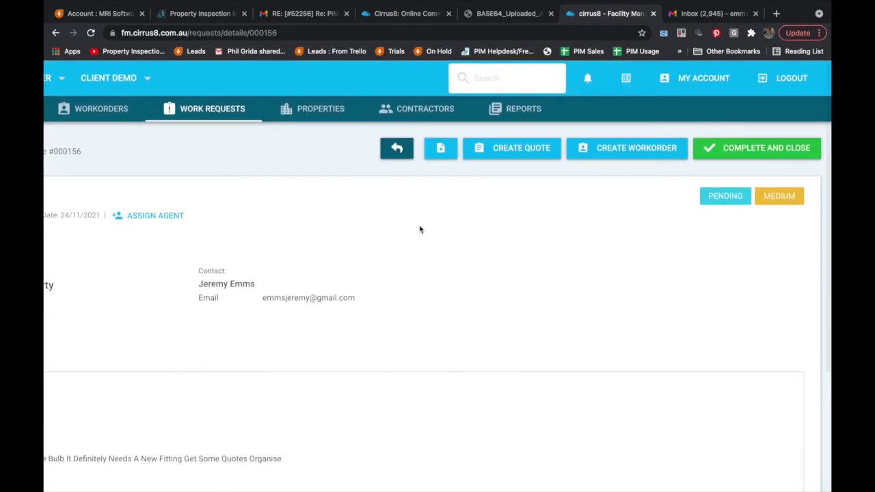
pyautogui.hscroll(-3, 419, 229)
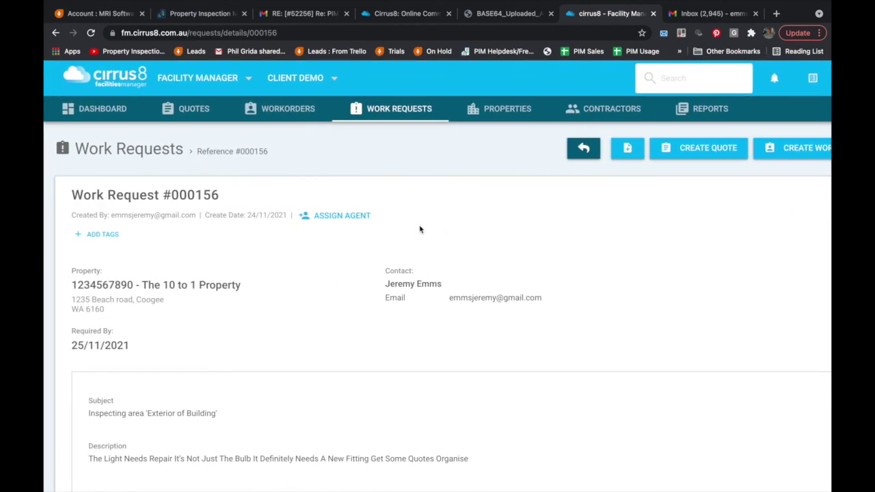
pyautogui.press('super+minus')
pyautogui.press('super+minus')
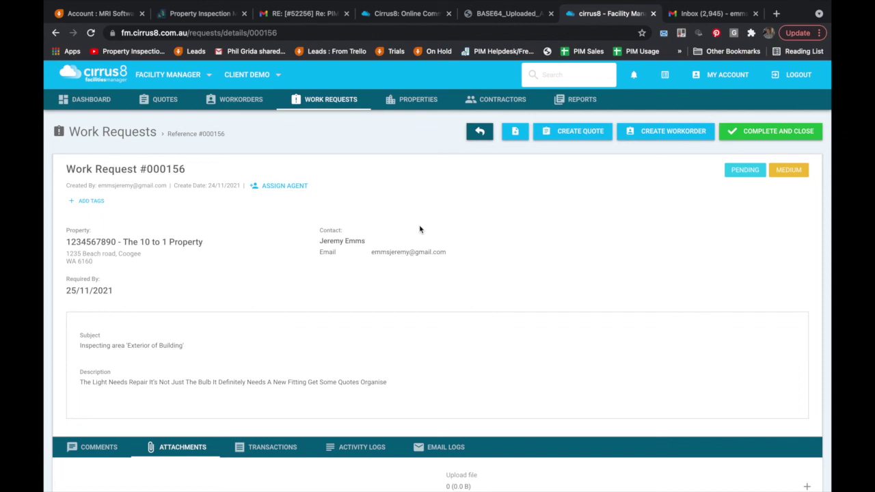